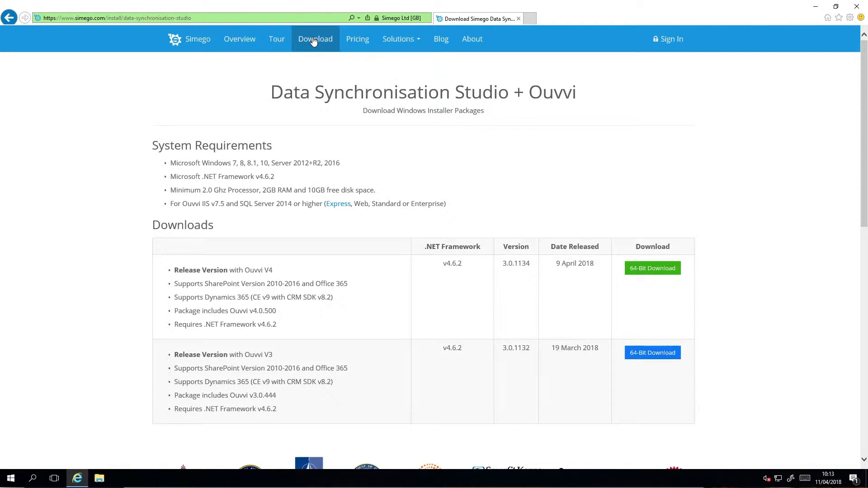
Download the 64-bit release version with Ouvvi V4 and run the DataSync_Studio_Setup_3_0_x64 installer from the archive
{"action": "left_click", "coordinate": [644, 271]}
{"action": "left_click", "coordinate": [360, 219]}
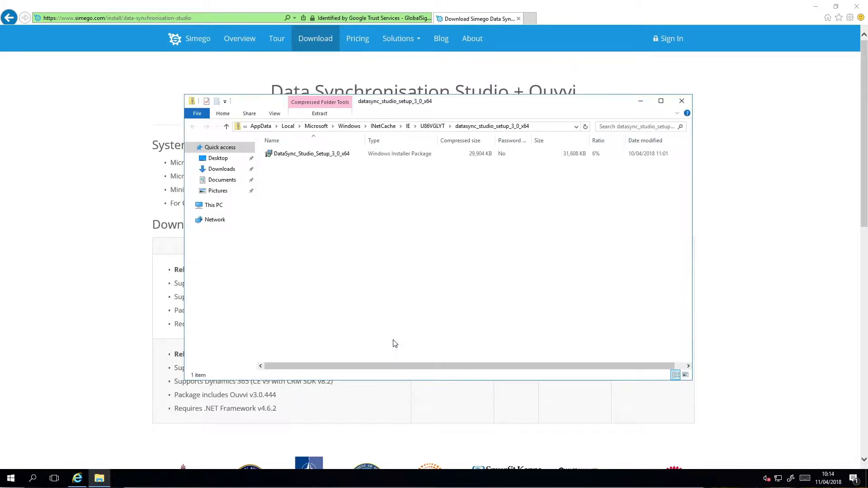
{"action": "left_click", "coordinate": [339, 154]}
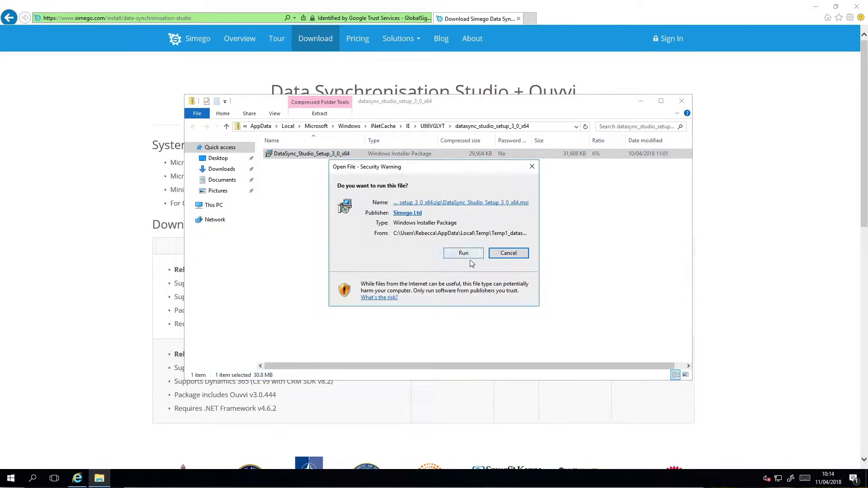
{"action": "left_click", "coordinate": [468, 254]}
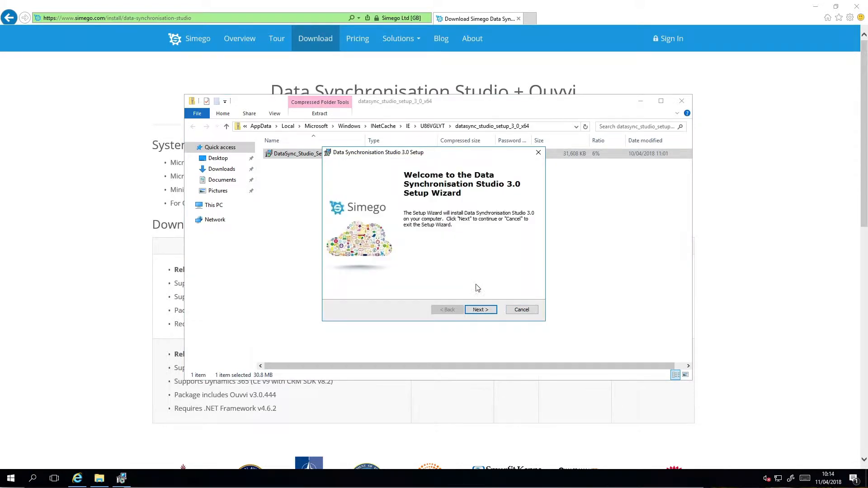
Install Data Synchronisation Studio 3.0, accepting the license and allowing device changes, and close the installer's folder window
{"action": "left_click", "coordinate": [479, 310]}
{"action": "left_click", "coordinate": [343, 273]}
{"action": "left_click", "coordinate": [480, 310]}
{"action": "left_click", "coordinate": [364, 208]}
{"action": "left_click", "coordinate": [486, 309]}
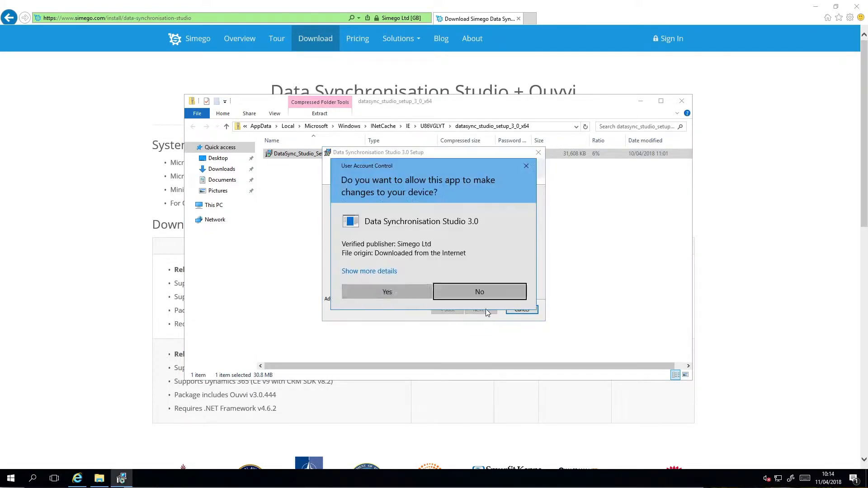
{"action": "left_click", "coordinate": [405, 290]}
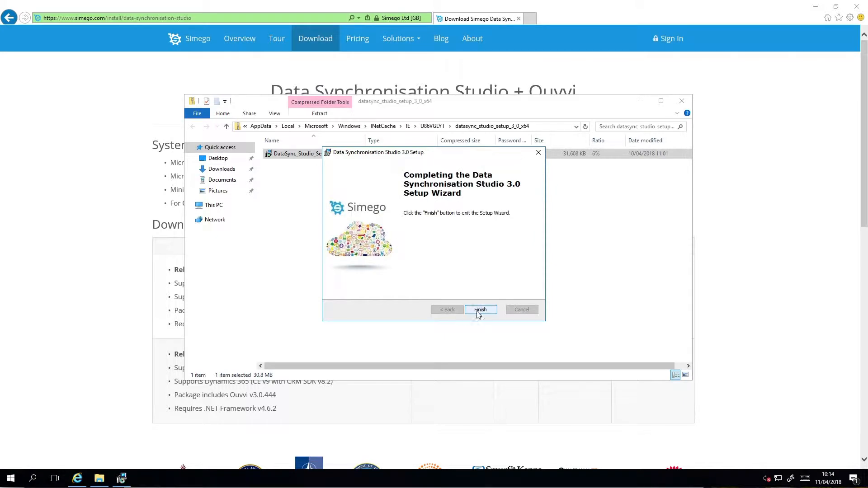
{"action": "left_click", "coordinate": [480, 310]}
{"action": "left_click", "coordinate": [681, 102]}
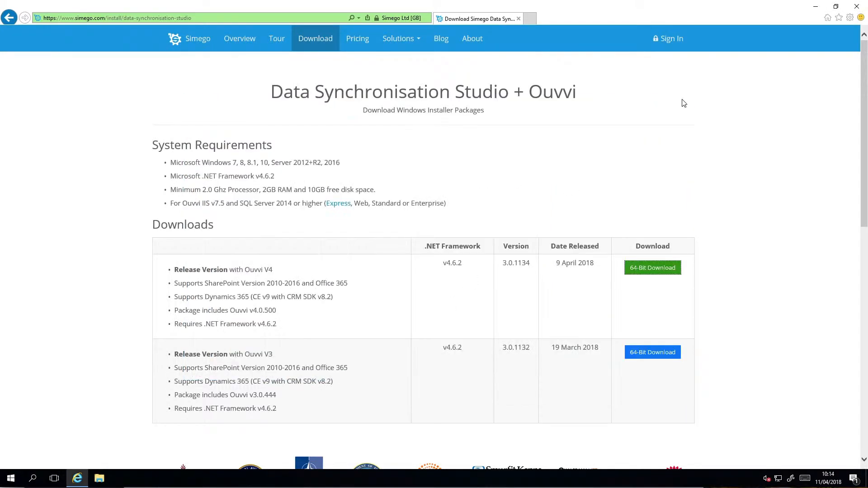
Open the Ouvvi Setup page in Simego's online documentation
{"action": "scroll", "coordinate": [472, 209], "scroll_direction": "down", "scroll_amount": 10}
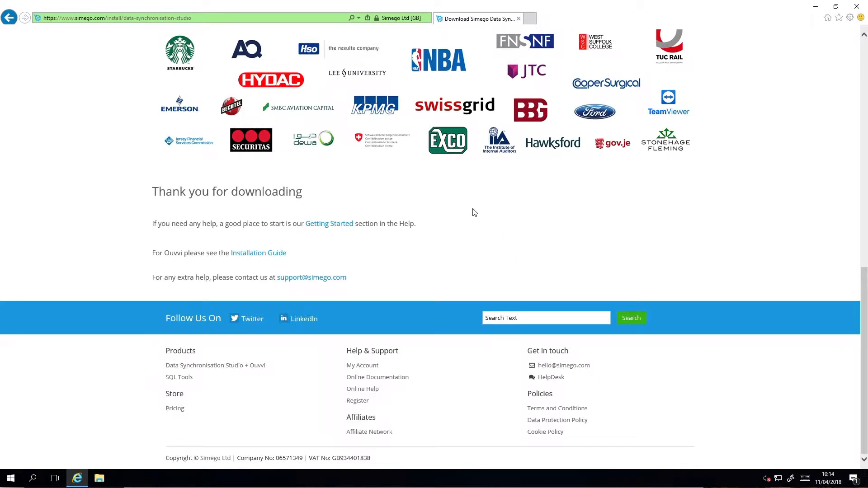
{"action": "left_click", "coordinate": [388, 378]}
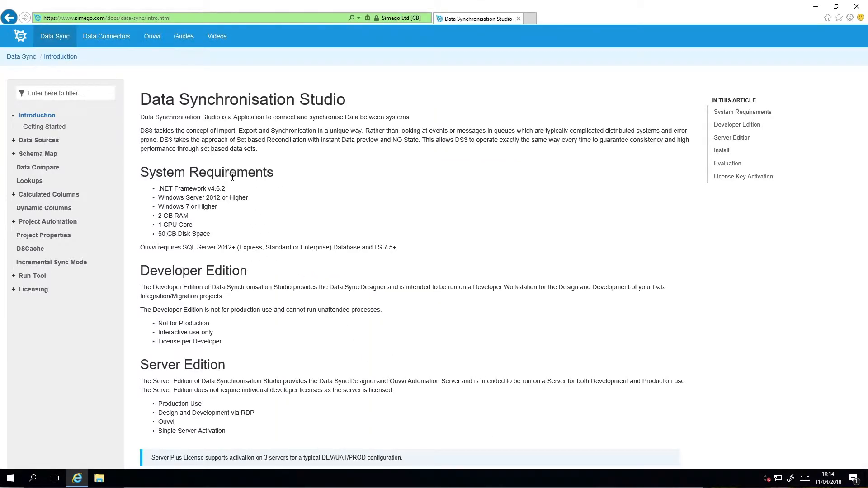
{"action": "left_click", "coordinate": [150, 35]}
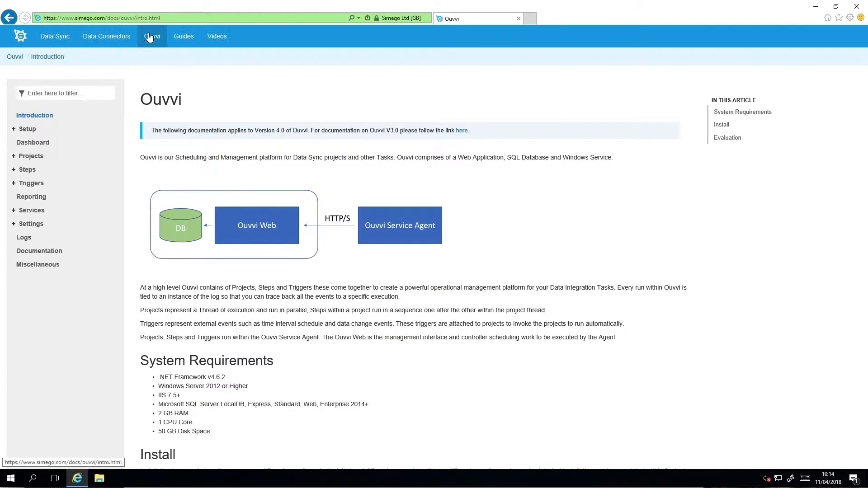
{"action": "left_click", "coordinate": [30, 129]}
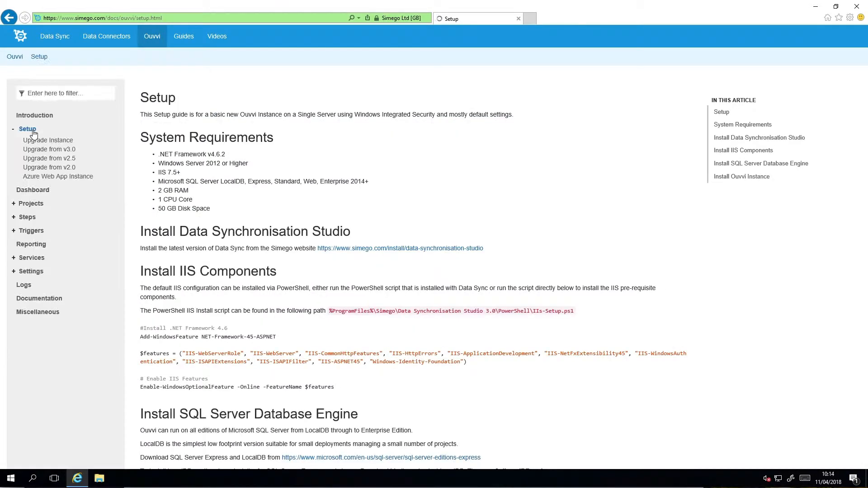
Run the setup guide's IIS components install script in Windows PowerShell ISE started as administrator
{"action": "scroll", "coordinate": [200, 166], "scroll_direction": "down", "scroll_amount": 3}
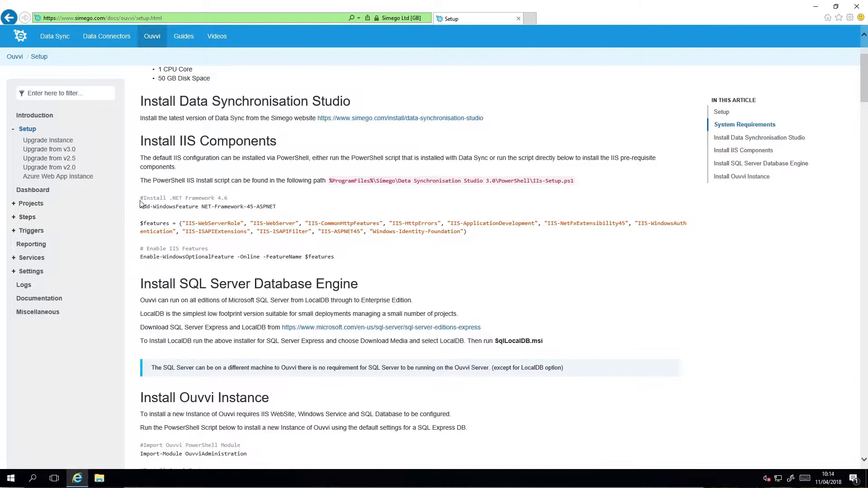
{"action": "left_click_drag", "start_coordinate": [141, 198], "coordinate": [335, 257]}
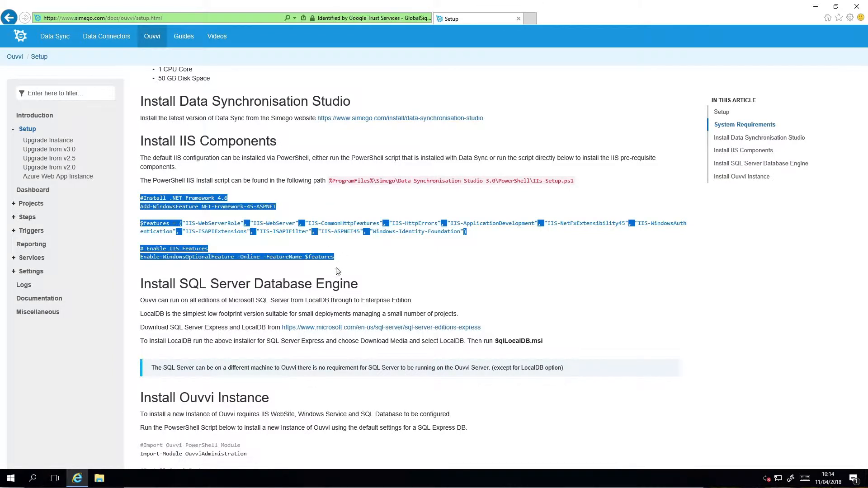
{"action": "left_click", "coordinate": [12, 480]}
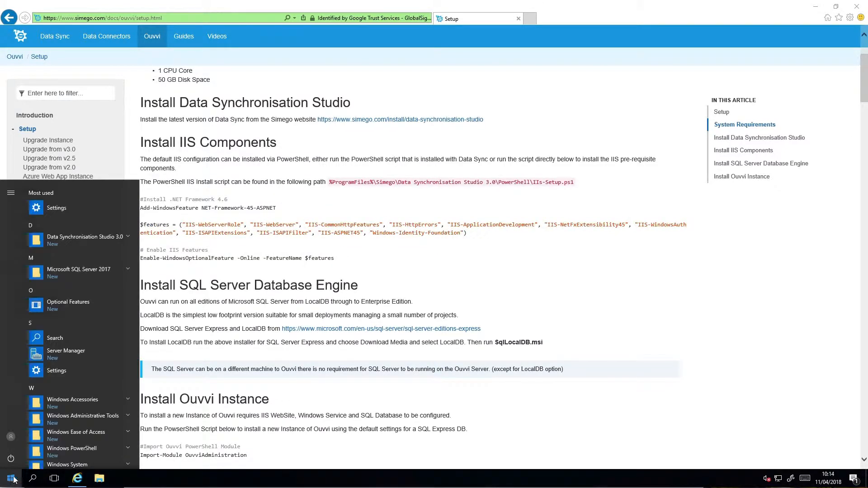
{"action": "type", "text": "ise"}
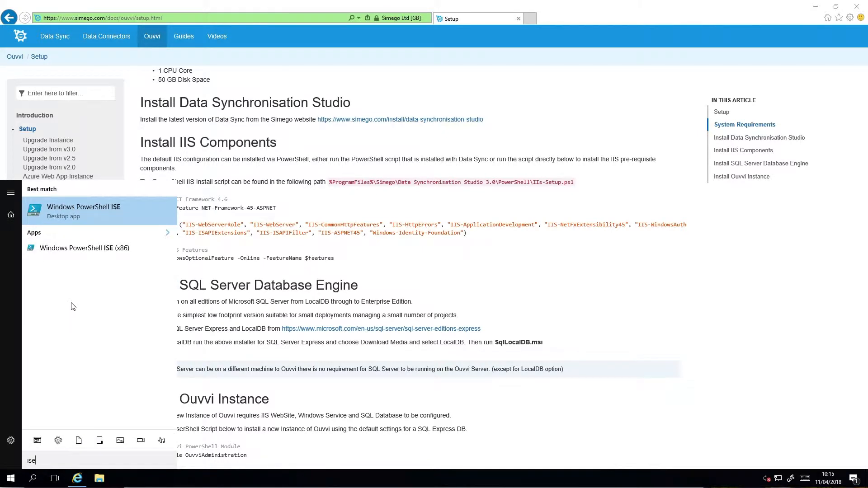
{"action": "right_click", "coordinate": [79, 207]}
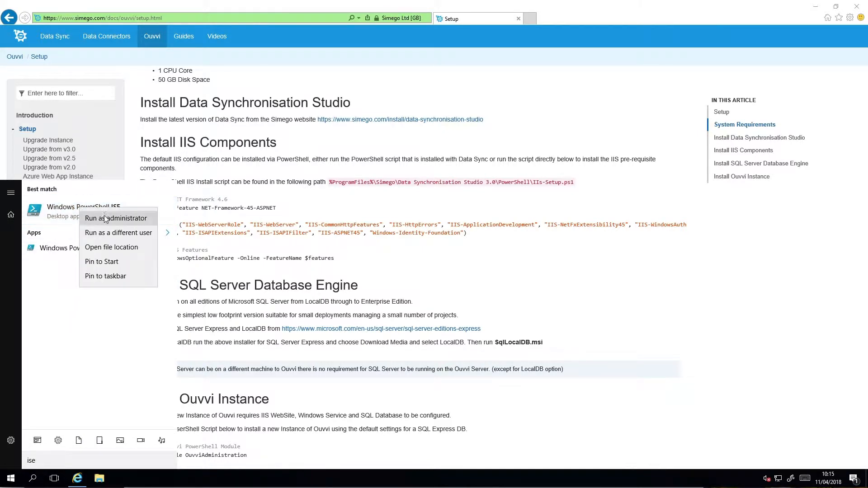
{"action": "left_click", "coordinate": [119, 220]}
{"action": "left_click", "coordinate": [375, 292]}
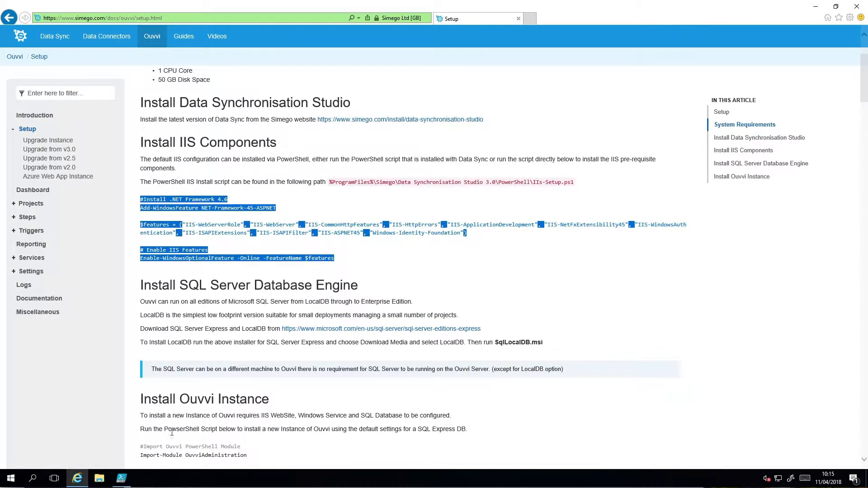
{"action": "key", "text": "ctrl+v"}
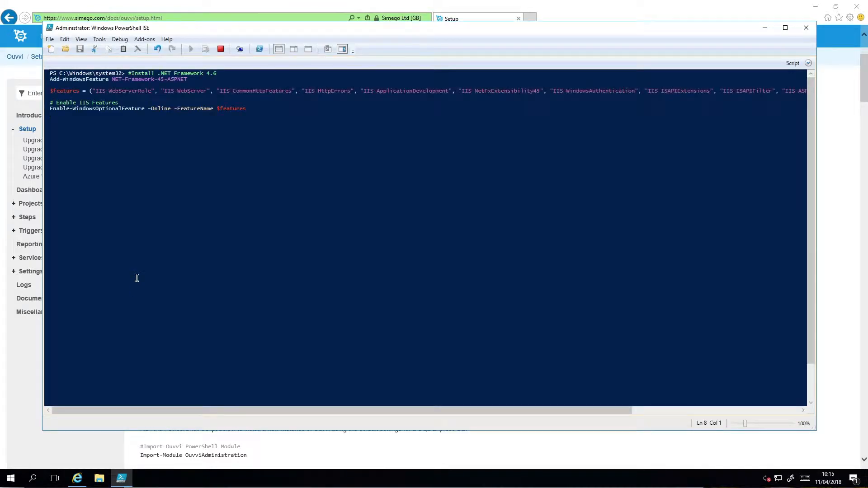
{"action": "key", "text": "Return"}
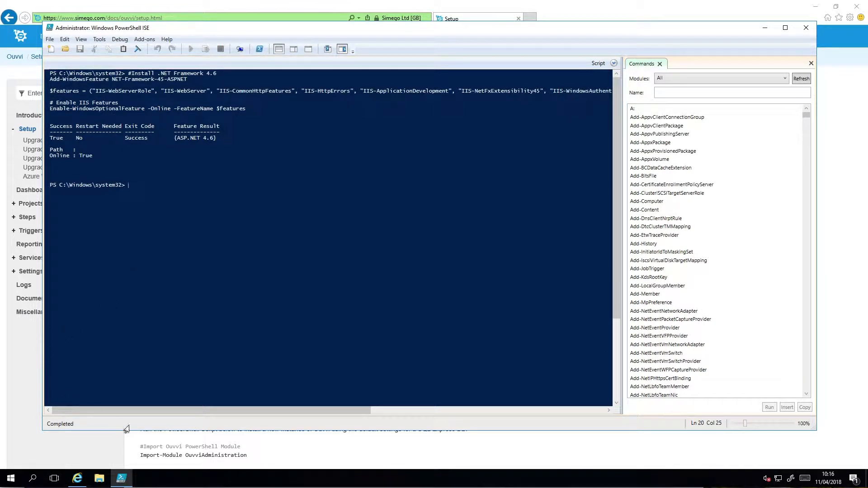
Copy the default Install-OuvviSqlExpress script, including its module import, from the setup guide and run it in PowerShell ISE
{"action": "left_click", "coordinate": [265, 445]}
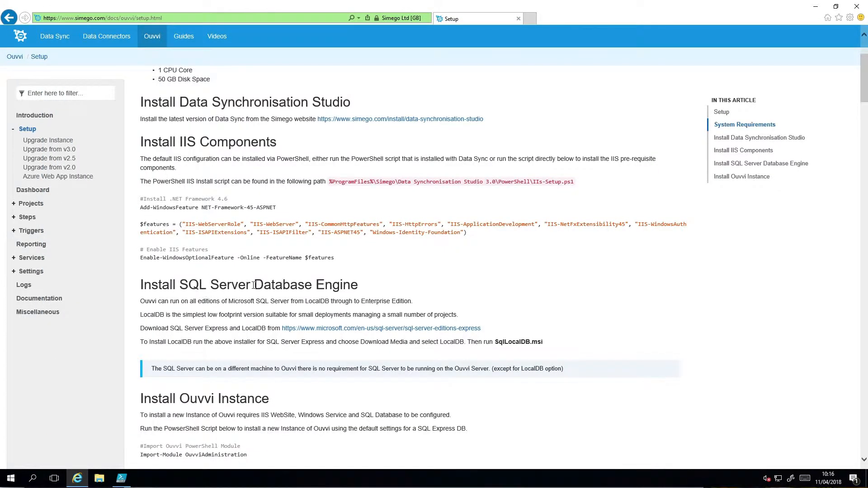
{"action": "scroll", "coordinate": [254, 285], "scroll_direction": "down", "scroll_amount": 3}
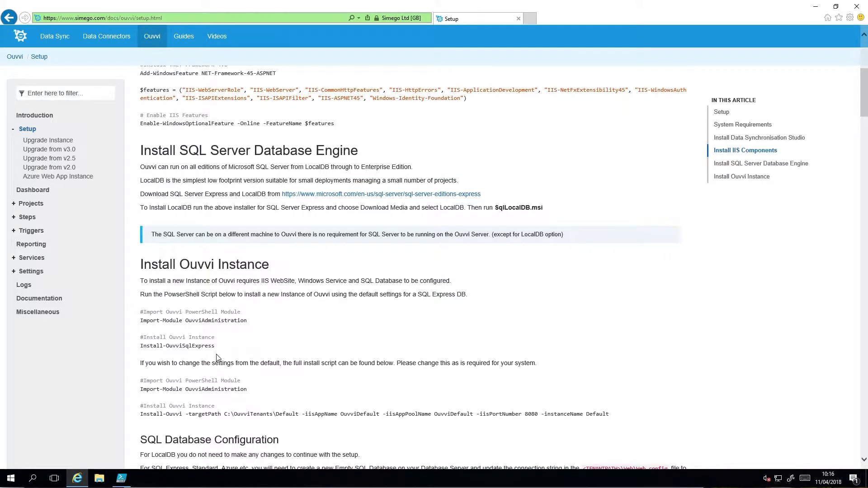
{"action": "scroll", "coordinate": [217, 359], "scroll_direction": "down", "scroll_amount": 1}
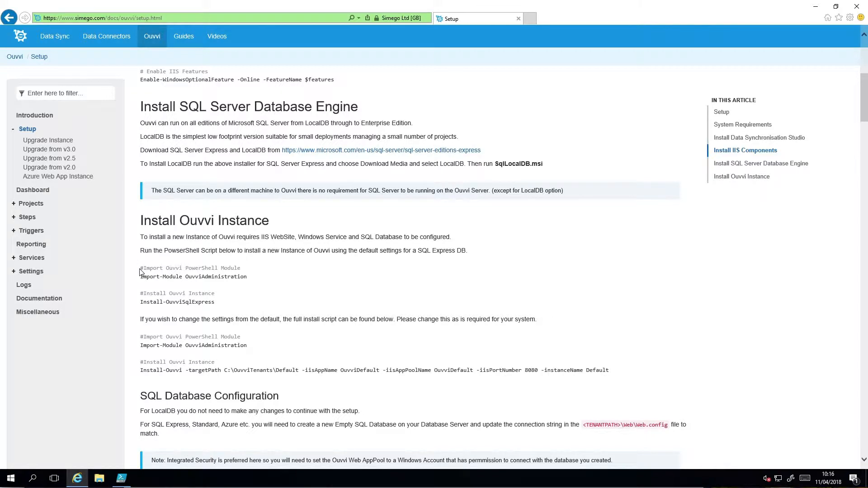
{"action": "left_click_drag", "start_coordinate": [140, 270], "coordinate": [216, 305]}
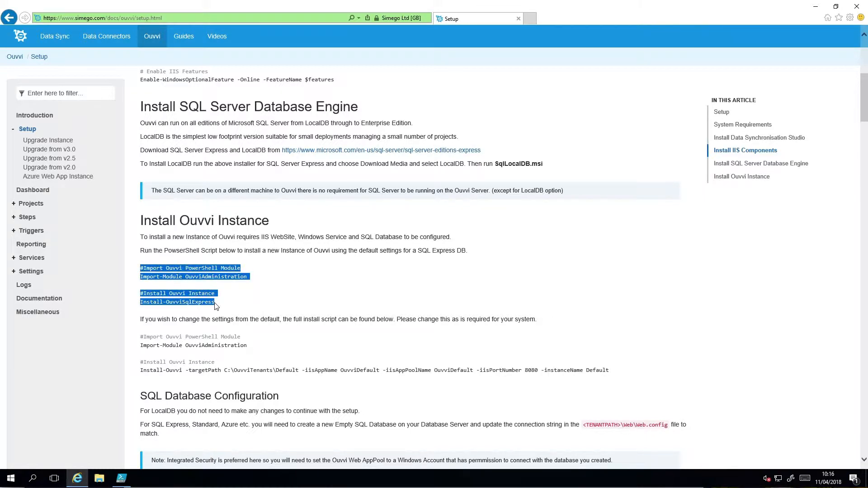
{"action": "left_click", "coordinate": [245, 342]}
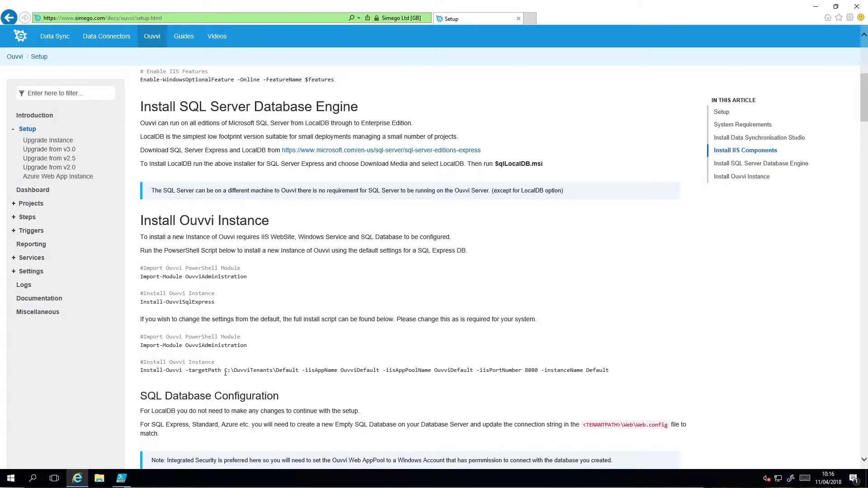
{"action": "left_click_drag", "start_coordinate": [224, 371], "coordinate": [376, 372]}
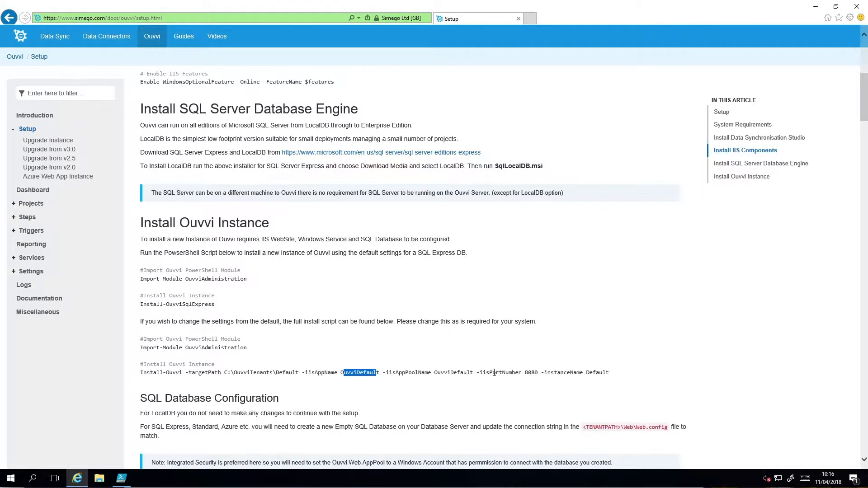
{"action": "left_click_drag", "start_coordinate": [480, 372], "coordinate": [538, 373]}
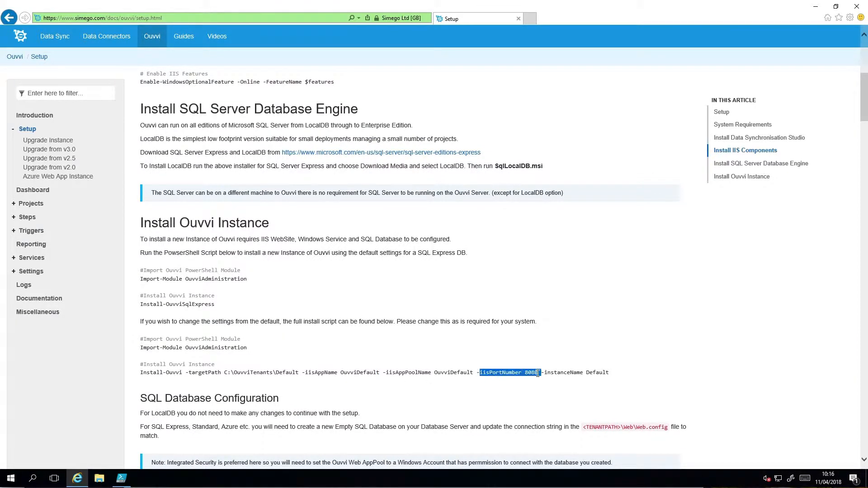
{"action": "left_click", "coordinate": [606, 368]}
{"action": "left_click", "coordinate": [122, 479]}
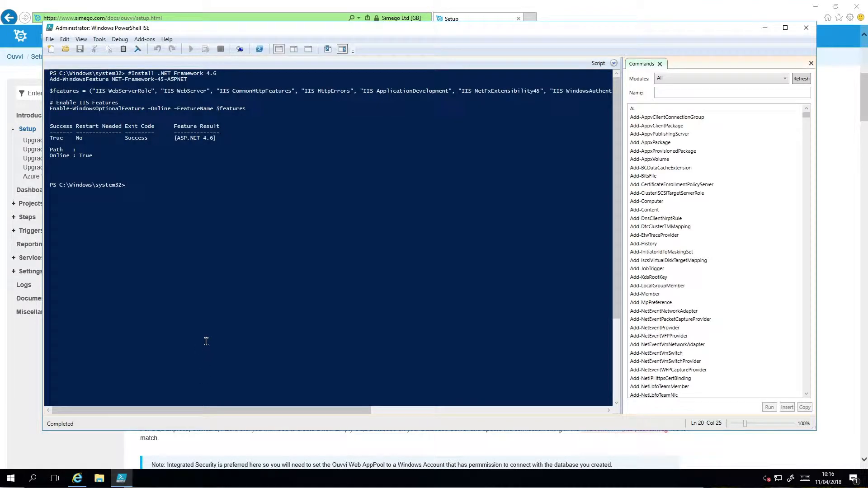
{"action": "key", "text": "F5"}
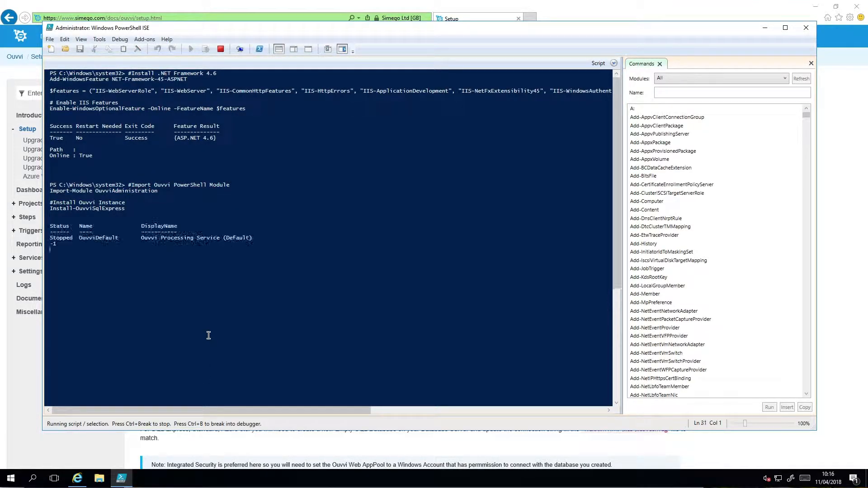
{"action": "key", "text": "alt+Tab"}
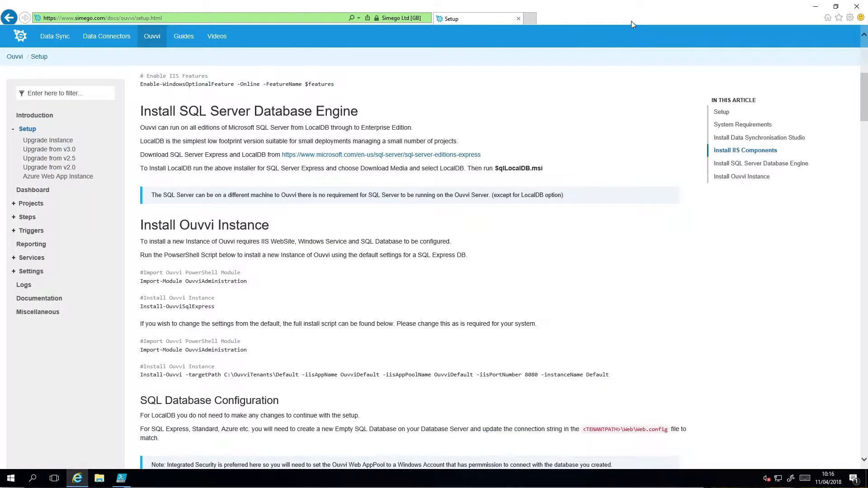
{"action": "left_click", "coordinate": [531, 19]}
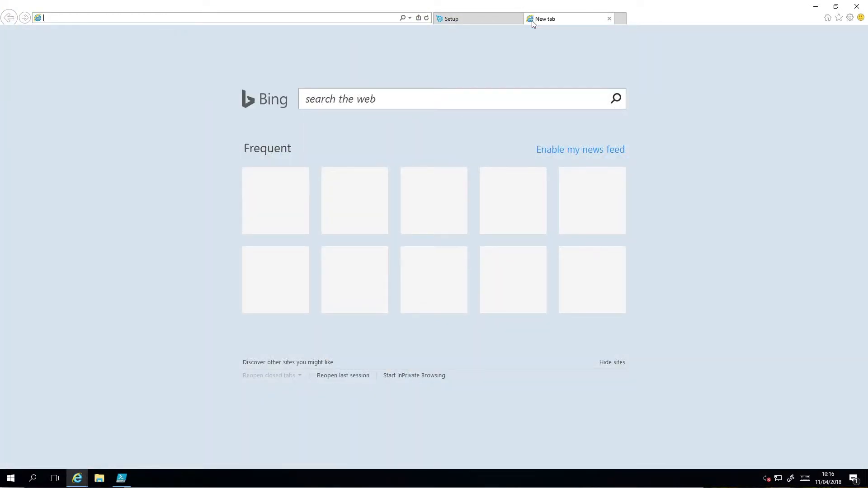
{"action": "type", "text": "http://localhost:"}
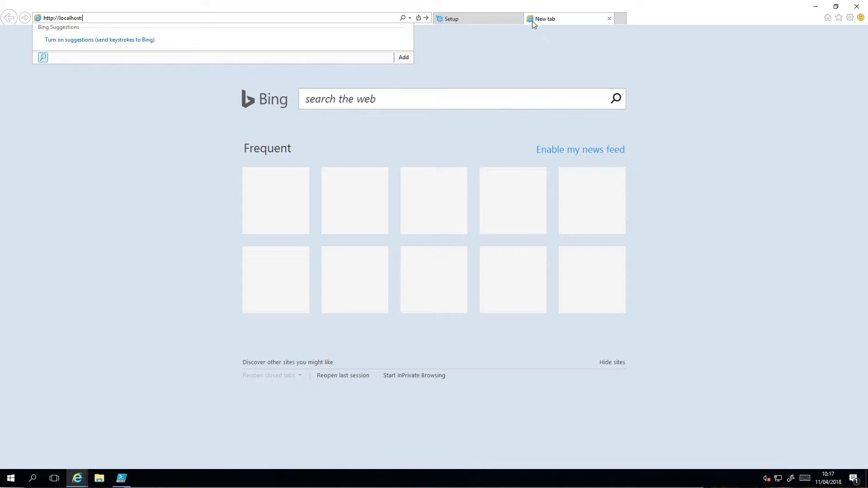
{"action": "type", "text": "8080/setup"}
{"action": "key", "text": "Return"}
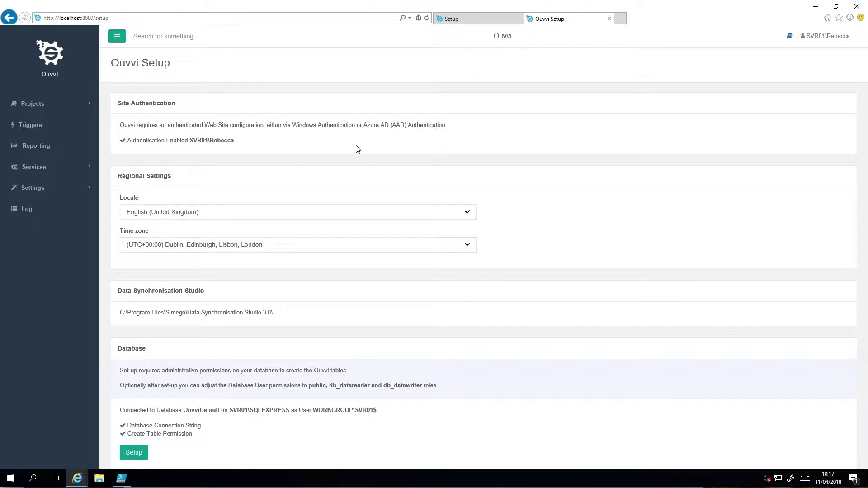
Run the Ouvvi database setup with the given settings and open the System Services page
{"action": "scroll", "coordinate": [334, 156], "scroll_direction": "down", "scroll_amount": 1}
{"action": "scroll", "coordinate": [335, 155], "scroll_direction": "down", "scroll_amount": 1}
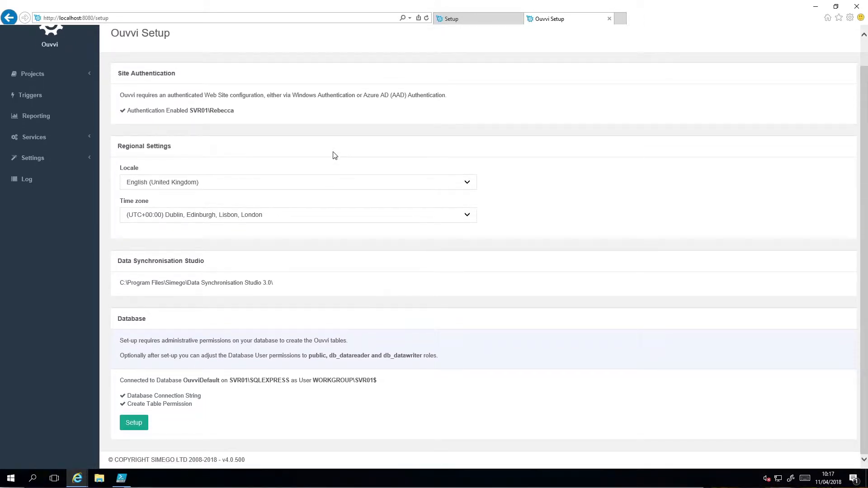
{"action": "left_click", "coordinate": [138, 423]}
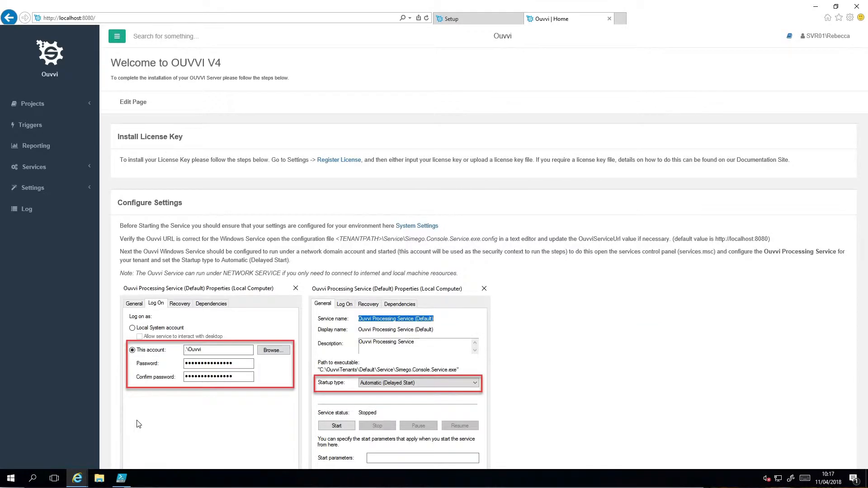
{"action": "left_click", "coordinate": [44, 168]}
{"action": "left_click", "coordinate": [48, 183]}
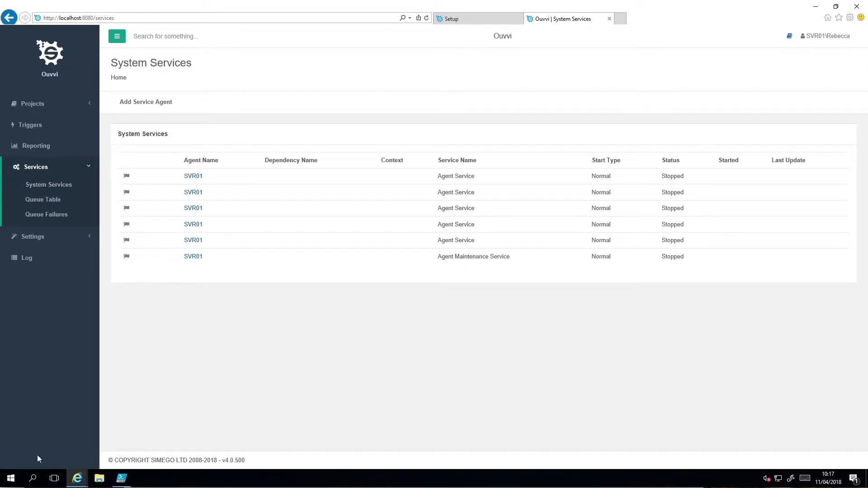
Open the Windows Services console and select the Ouvvi Processing Service (Default)
{"action": "left_click", "coordinate": [10, 478]}
{"action": "type", "text": "ser"}
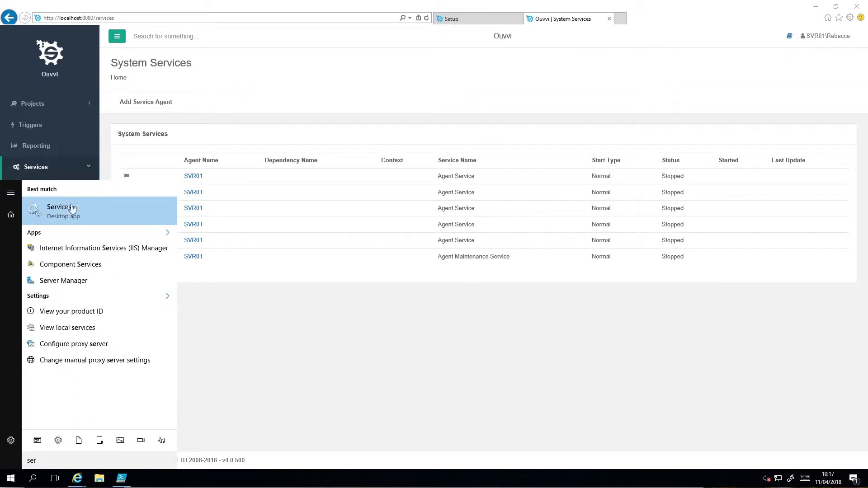
{"action": "left_click", "coordinate": [68, 211]}
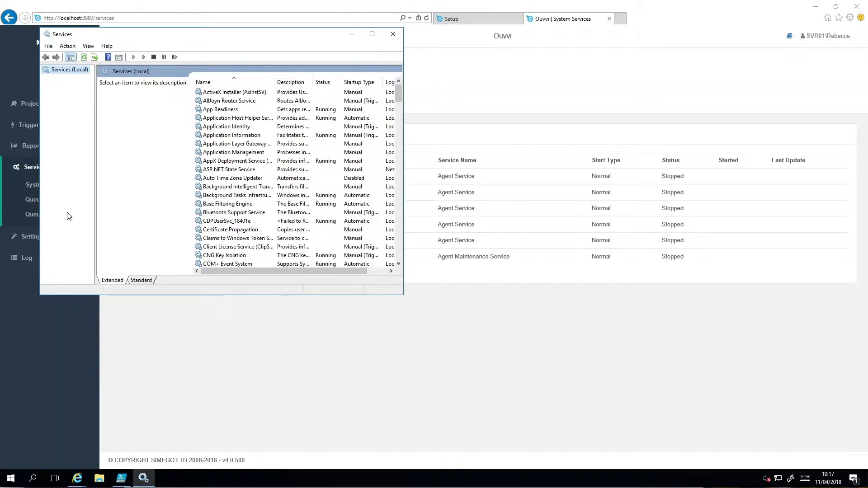
{"action": "scroll", "coordinate": [241, 221], "scroll_direction": "down", "scroll_amount": 20}
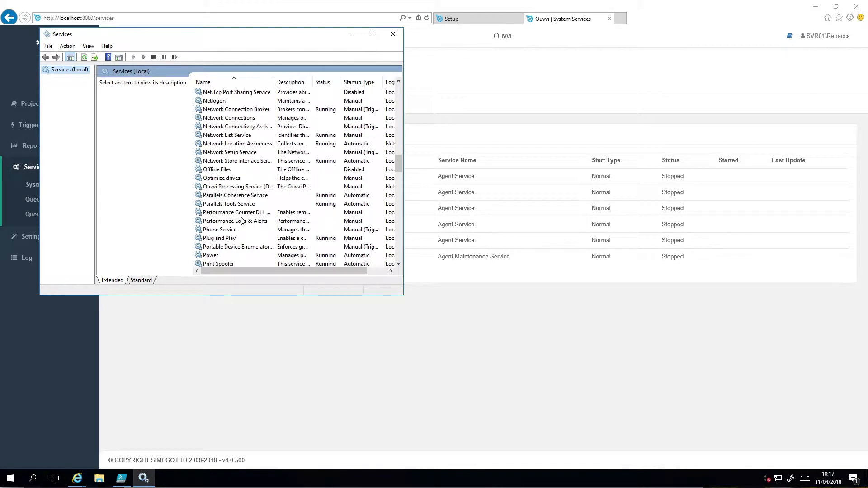
{"action": "left_click", "coordinate": [225, 187]}
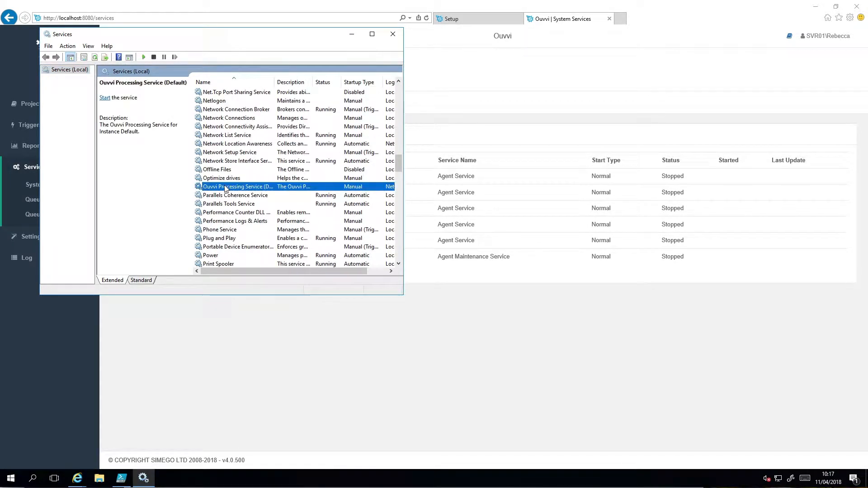
Set the Ouvvi Processing Service (Default) startup type to Automatic, keeping its log-on account, and start the service
{"action": "right_click", "coordinate": [225, 186]}
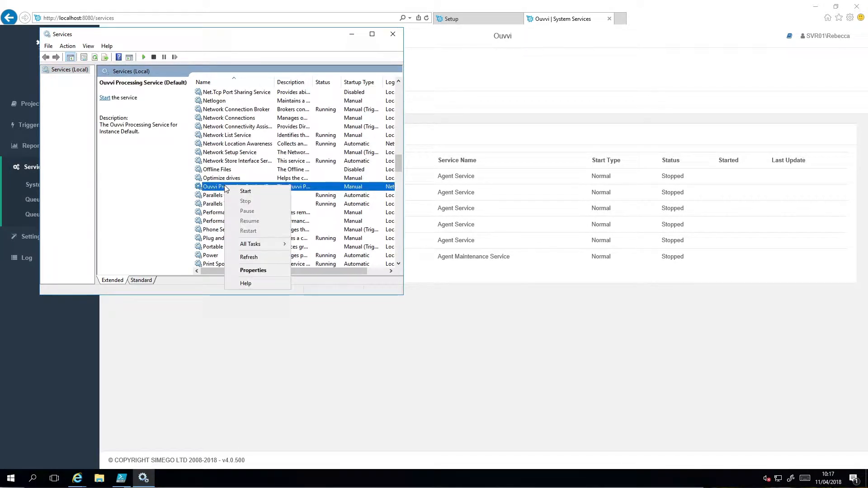
{"action": "left_click", "coordinate": [247, 270]}
{"action": "left_click", "coordinate": [216, 158]}
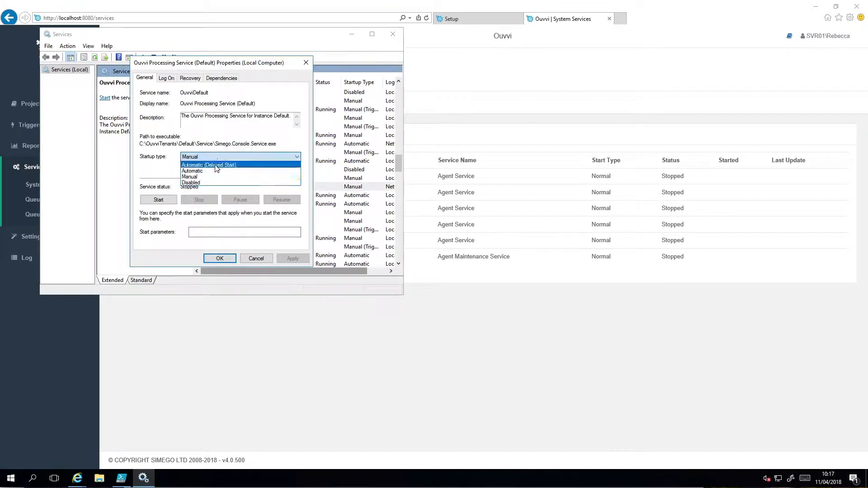
{"action": "left_click", "coordinate": [217, 167]}
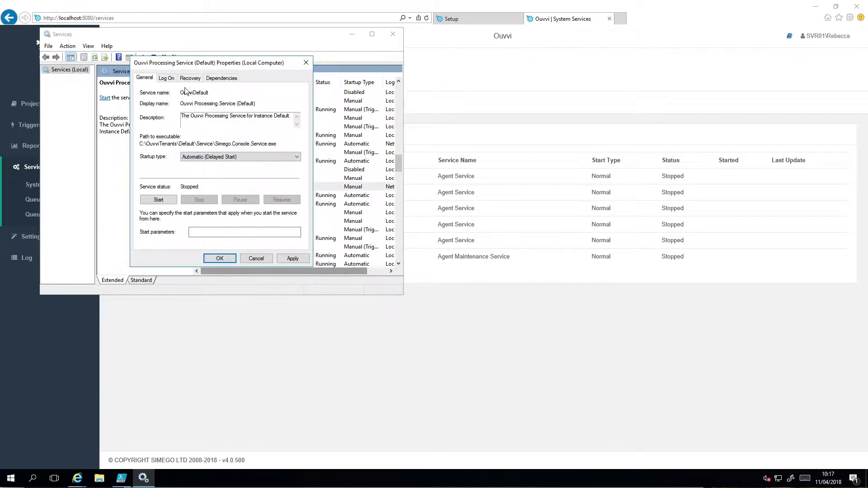
{"action": "left_click", "coordinate": [167, 78]}
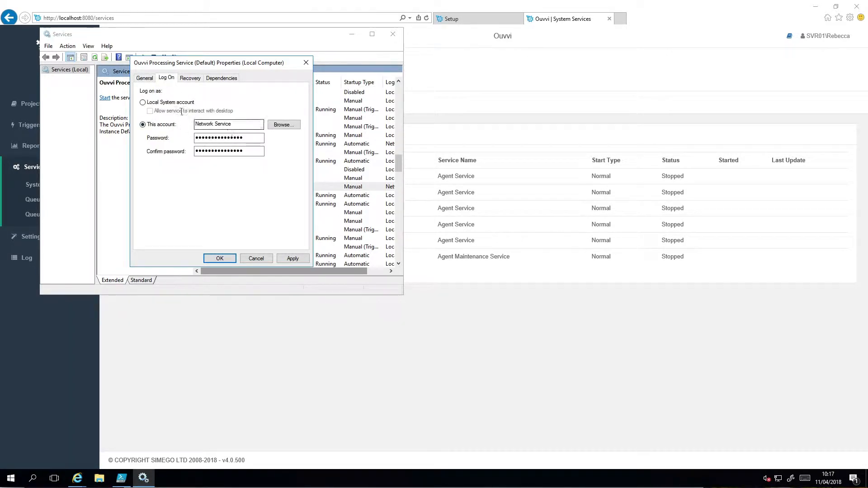
{"action": "left_click", "coordinate": [144, 77]}
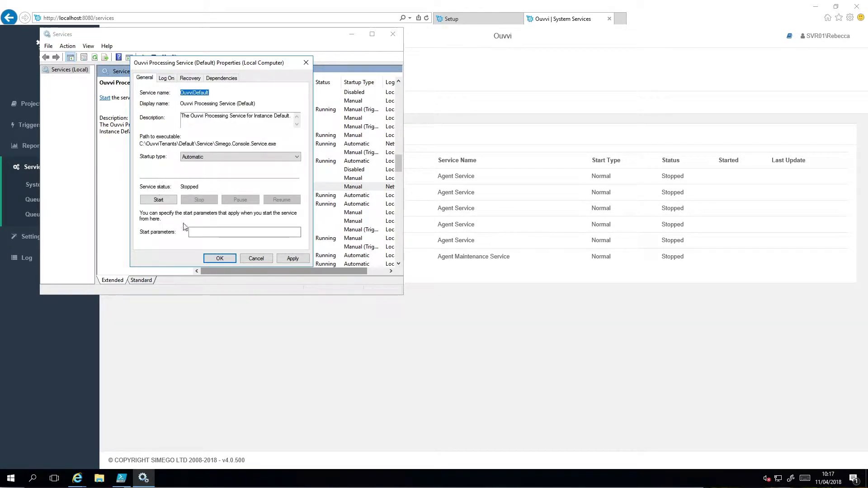
{"action": "left_click", "coordinate": [220, 258]}
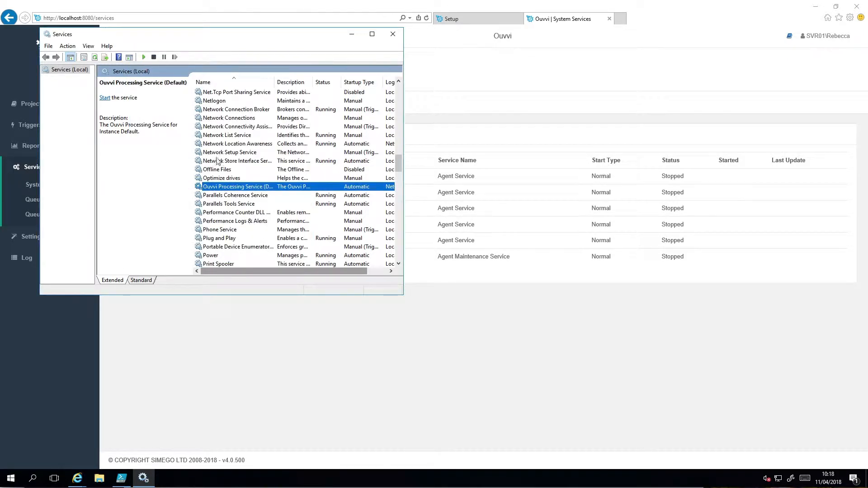
{"action": "left_click", "coordinate": [144, 58]}
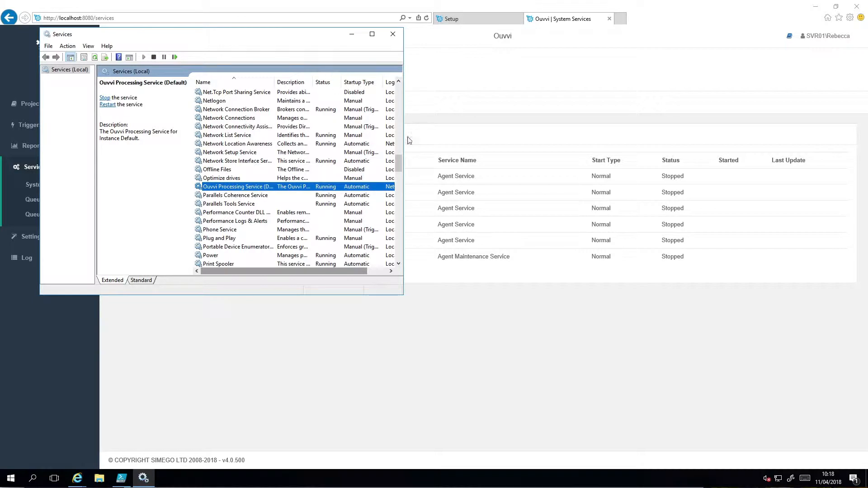
Return to Ouvvi in Internet Explorer and register the product by entering and activating the license key
{"action": "left_click", "coordinate": [463, 127]}
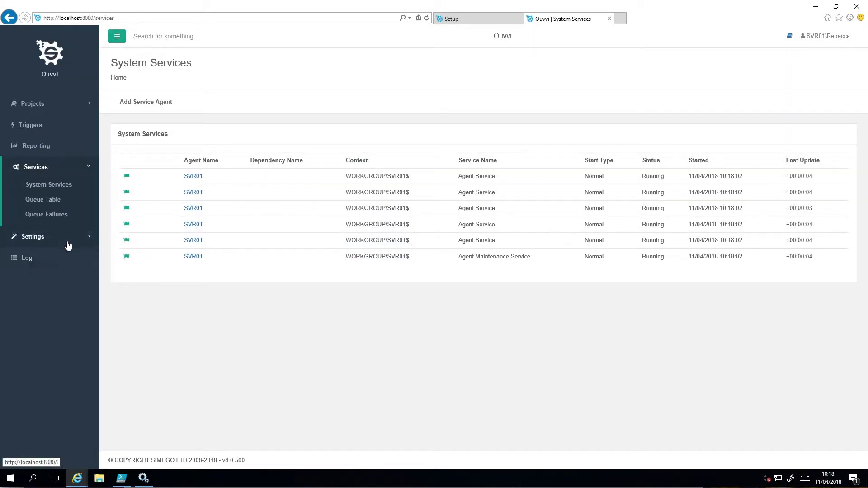
{"action": "left_click", "coordinate": [68, 243]}
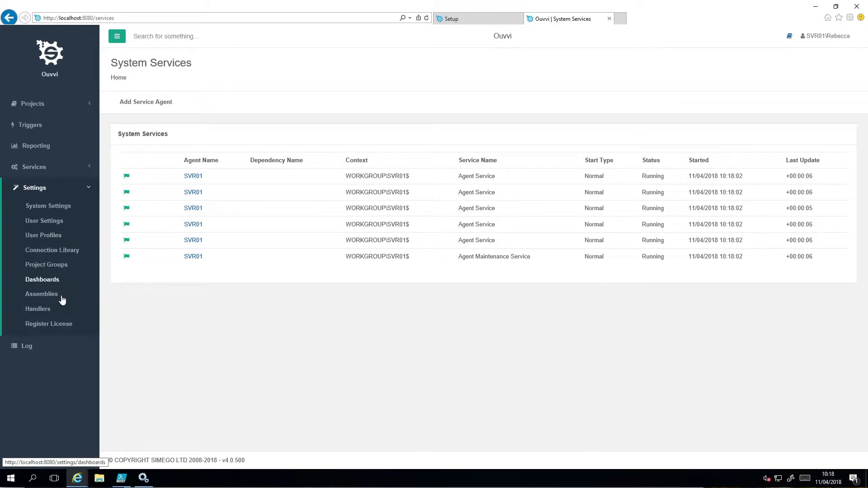
{"action": "left_click", "coordinate": [60, 325]}
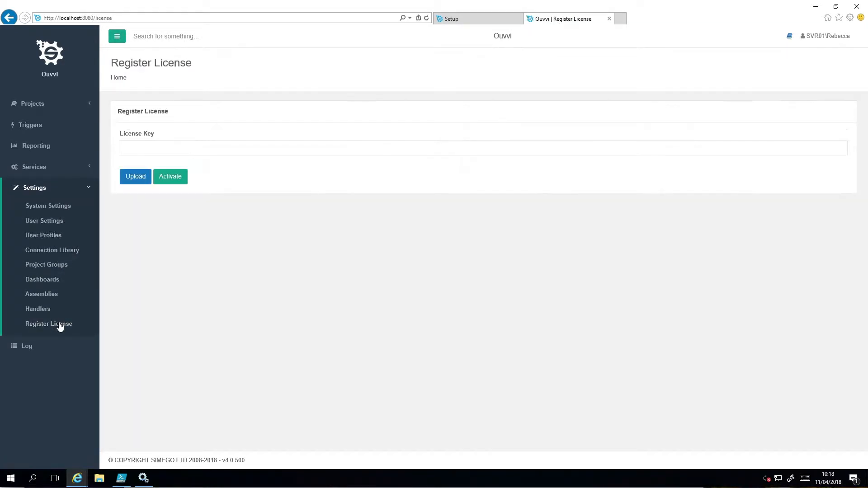
{"action": "left_click", "coordinate": [266, 147]}
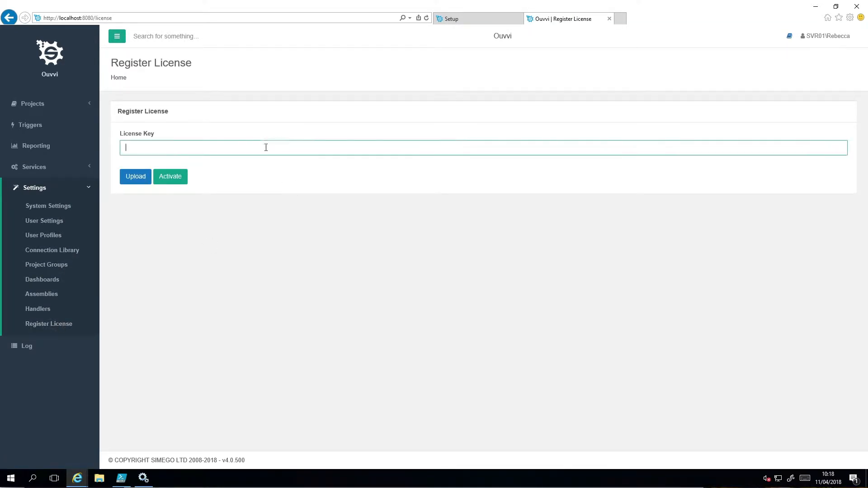
{"action": "key", "text": "ctrl+v"}
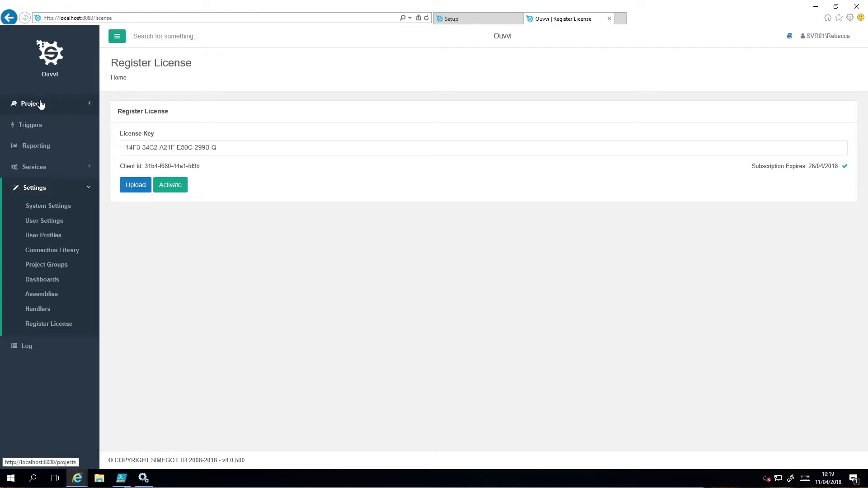
Create and save a new Ouvvi project named Demo Project, leaving the other project settings at their defaults
{"action": "left_click", "coordinate": [40, 104]}
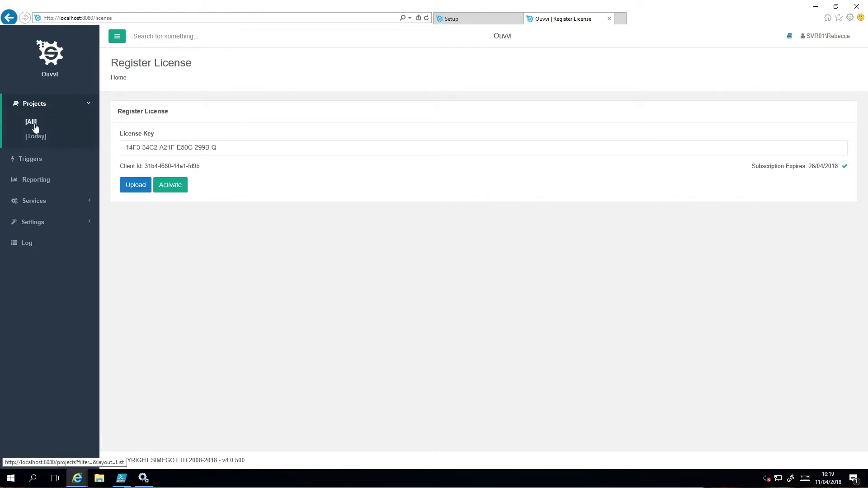
{"action": "left_click", "coordinate": [35, 126]}
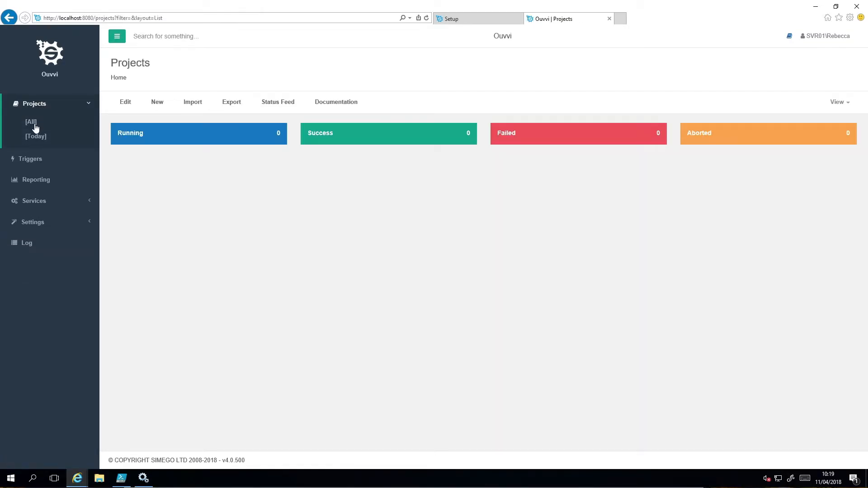
{"action": "left_click", "coordinate": [158, 102]}
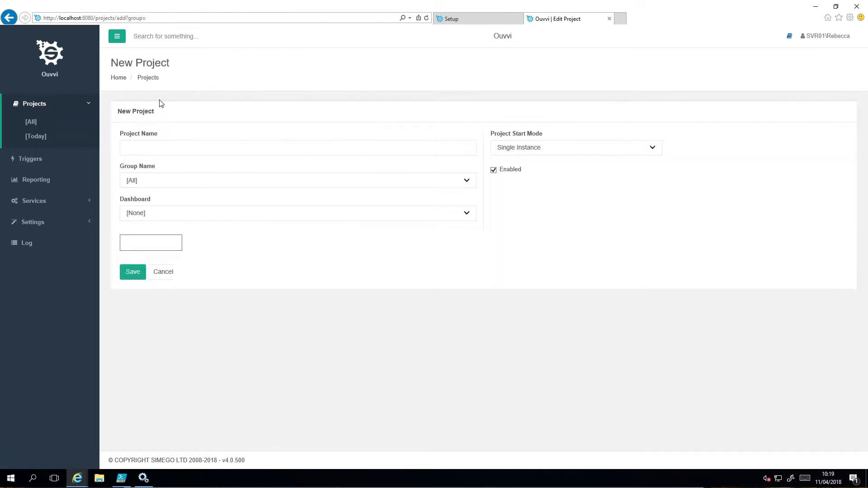
{"action": "left_click", "coordinate": [162, 147]}
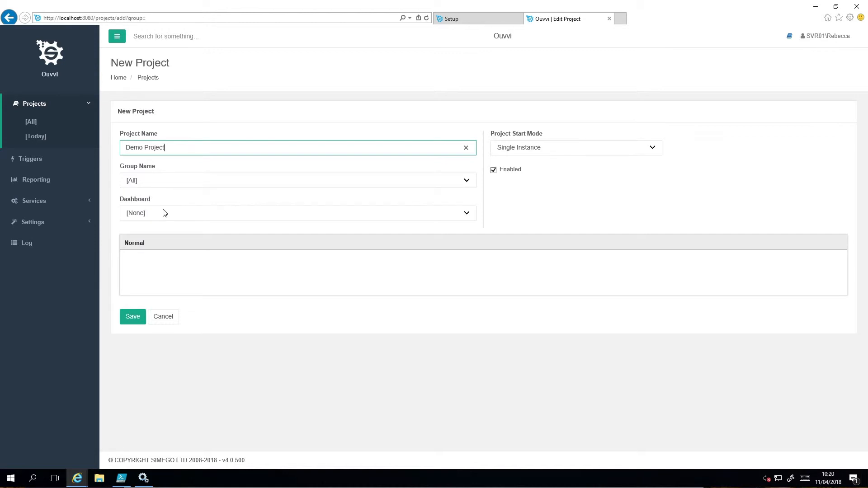
{"action": "left_click", "coordinate": [132, 316]}
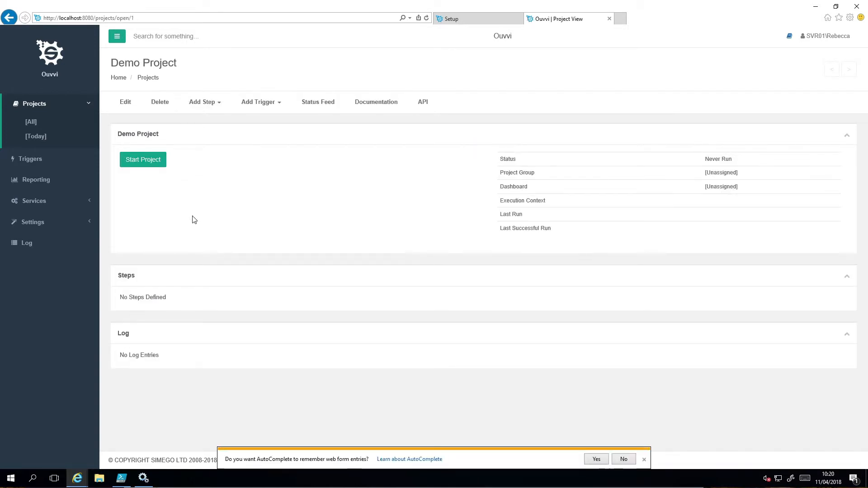
Add a Data Sync Project step named Data Sync to Demo Project and save it with default settings
{"action": "left_click", "coordinate": [211, 102]}
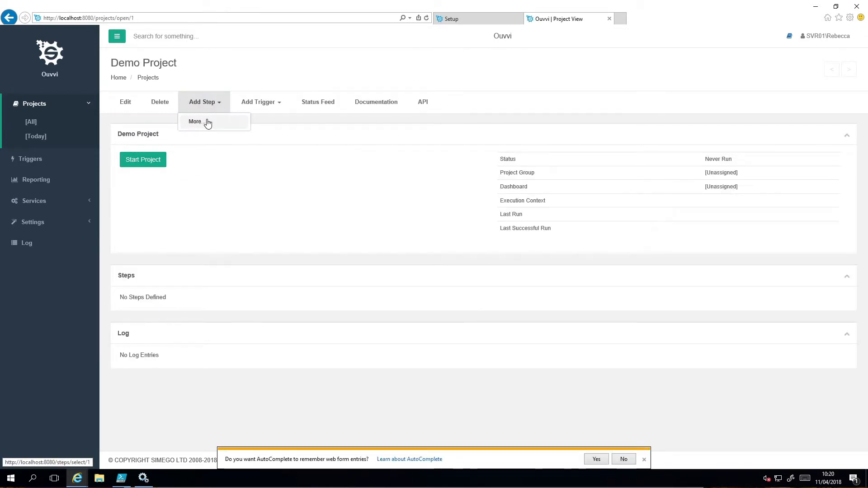
{"action": "left_click", "coordinate": [204, 121]}
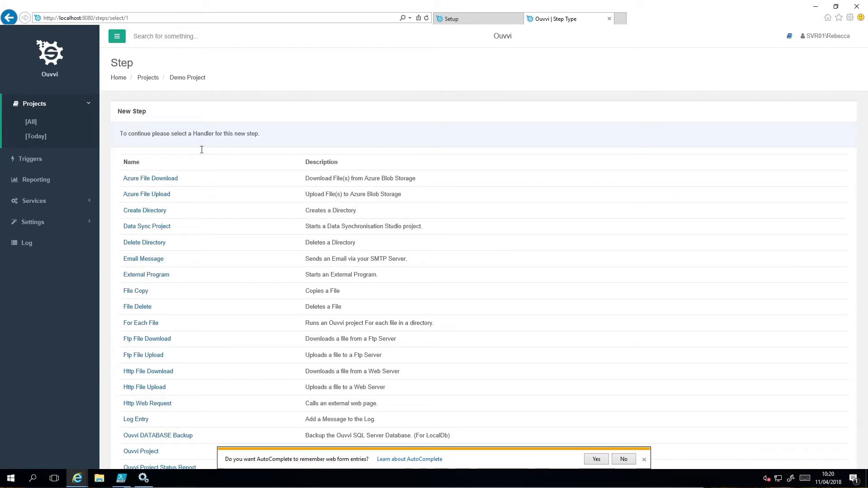
{"action": "left_click", "coordinate": [161, 226]}
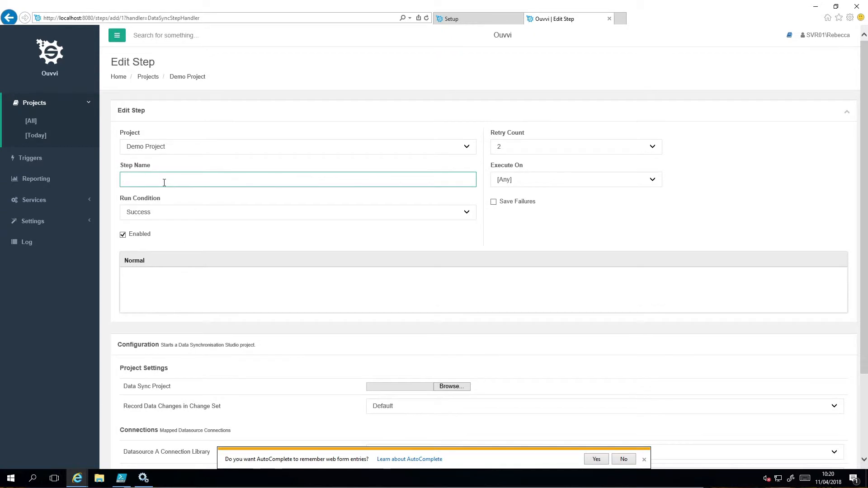
{"action": "type", "text": "Data Sync"}
{"action": "scroll", "coordinate": [273, 303], "scroll_direction": "down", "scroll_amount": 3}
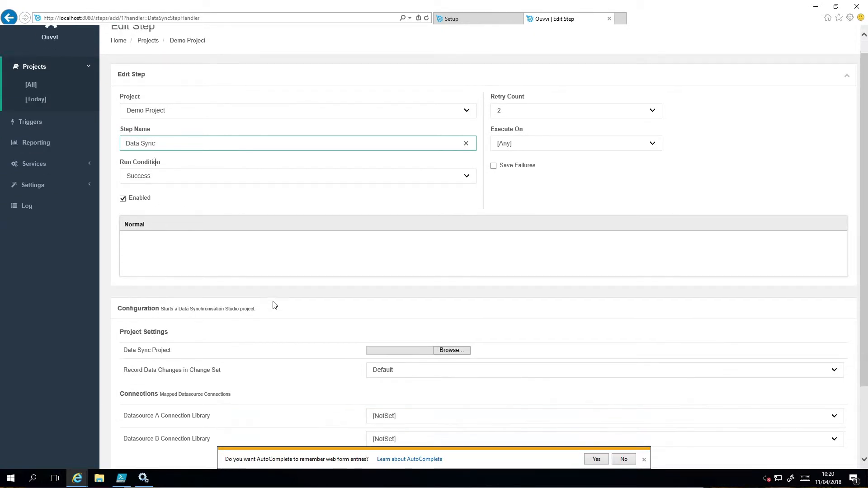
{"action": "left_click", "coordinate": [137, 429]}
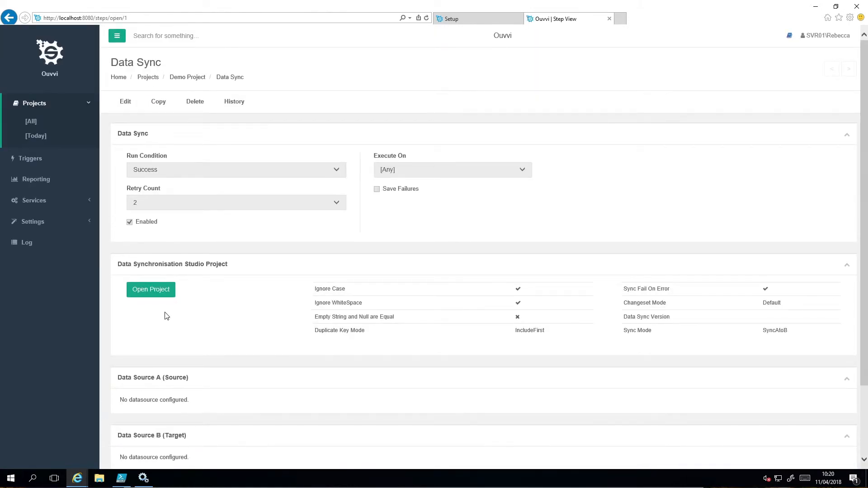
Open the Data Sync step's project in Data Synchronisation Studio and connect the Data Generator as data source A
{"action": "left_click", "coordinate": [155, 294]}
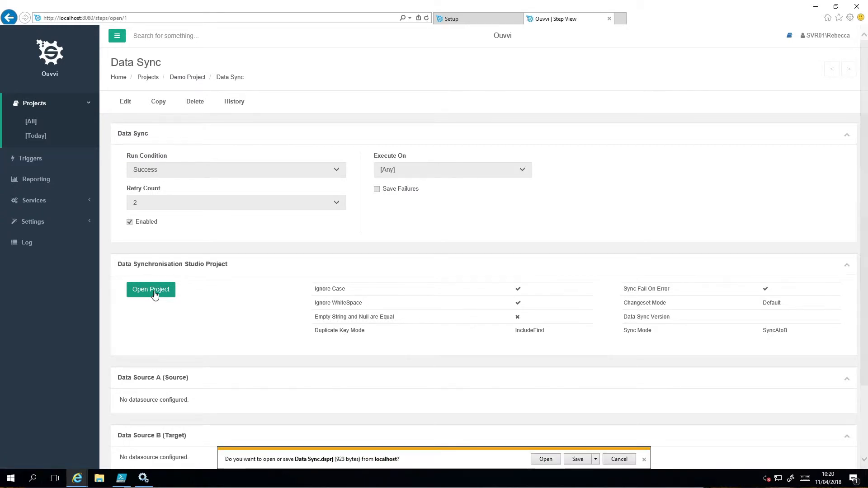
{"action": "left_click", "coordinate": [546, 459]}
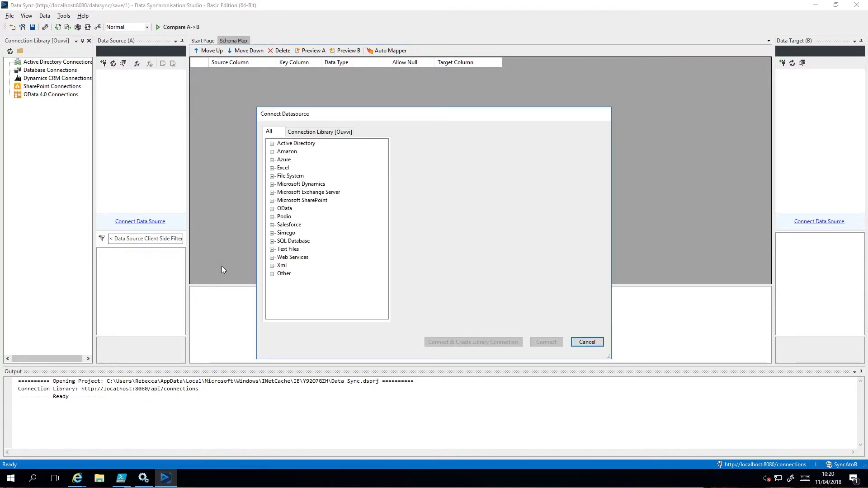
{"action": "left_click", "coordinate": [272, 273]}
{"action": "left_click", "coordinate": [311, 266]}
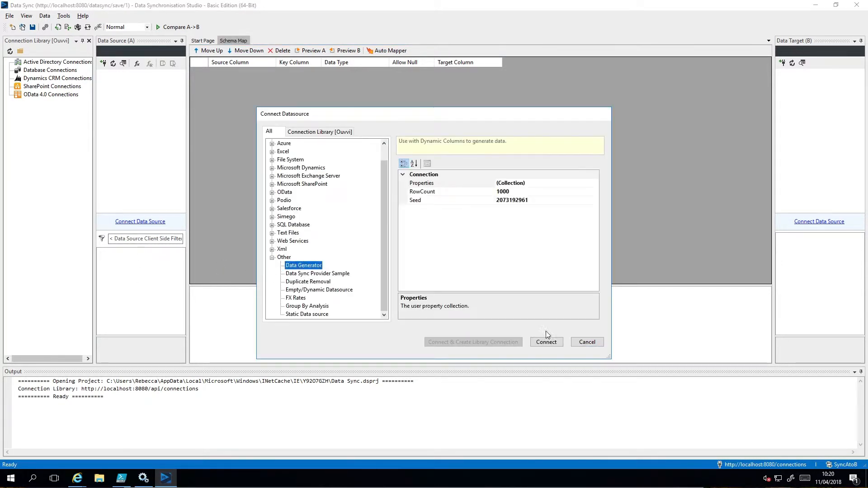
{"action": "left_click", "coordinate": [547, 341]}
Create a Null/Empty datasource as the project's target, then save the project and close Data Synchronisation Studio
{"action": "left_click", "coordinate": [63, 16]}
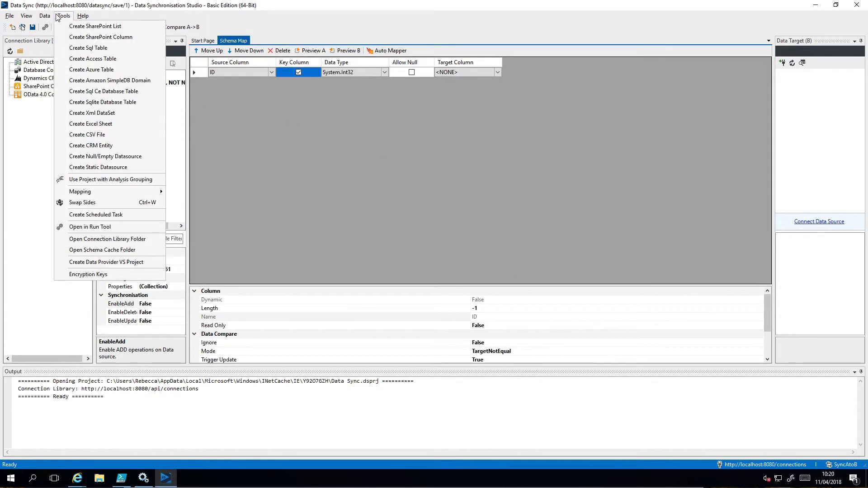
{"action": "left_click", "coordinate": [116, 157]}
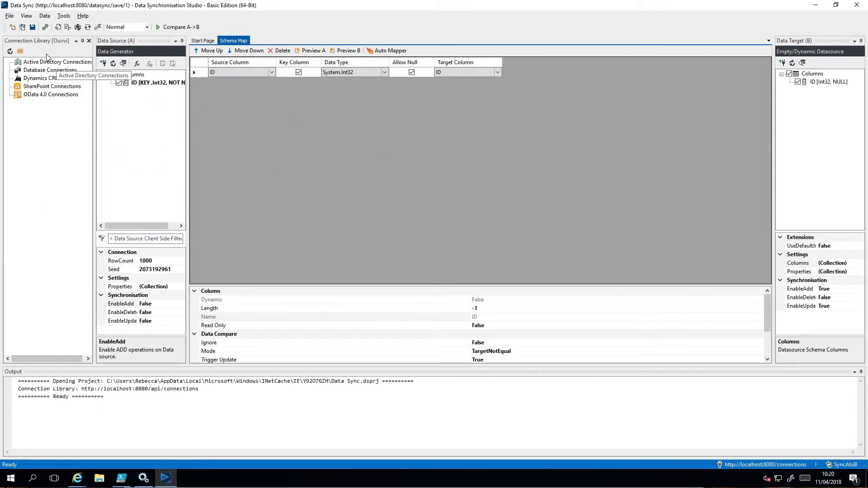
{"action": "left_click", "coordinate": [34, 29]}
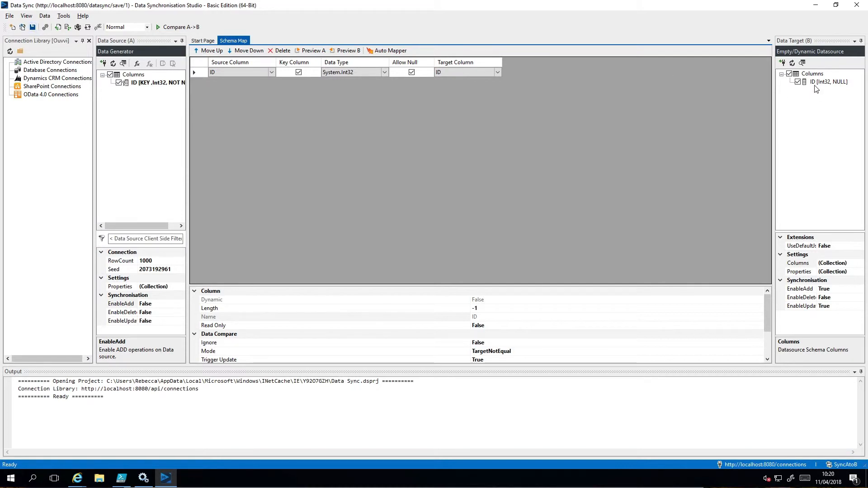
{"action": "left_click", "coordinate": [856, 5]}
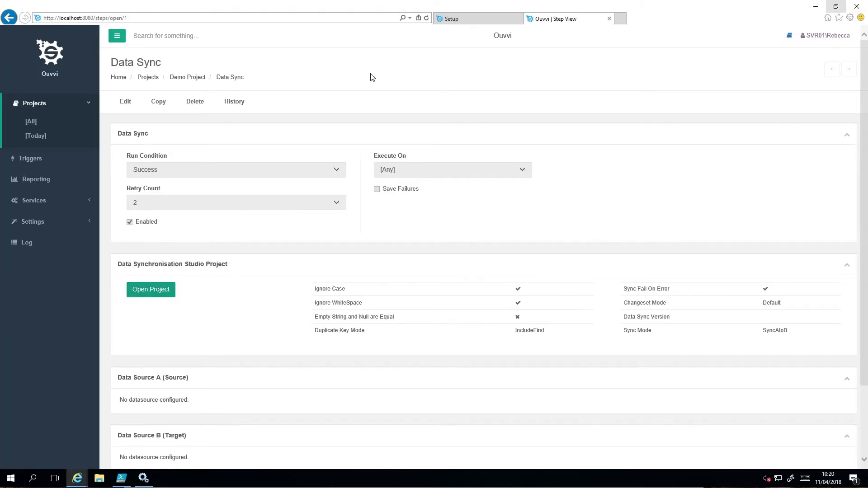
Refresh the Data Sync step page in Ouvvi and review its source, target and schema map
{"action": "left_click", "coordinate": [426, 18]}
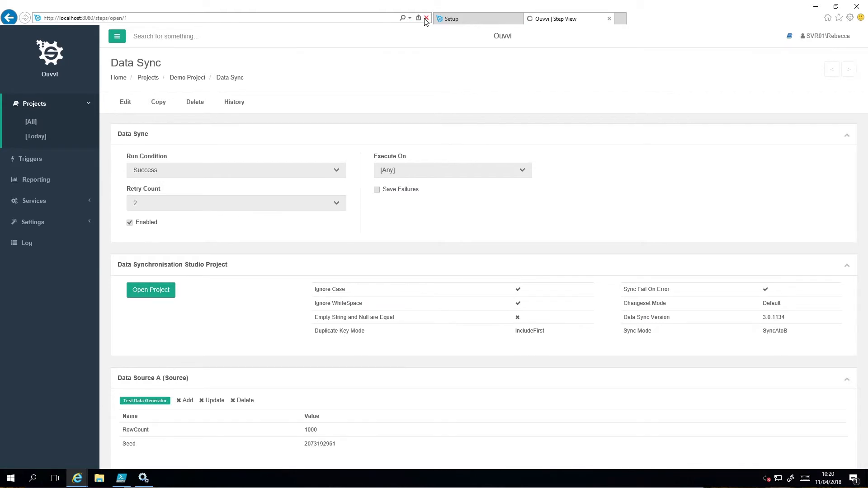
{"action": "scroll", "coordinate": [385, 185], "scroll_direction": "down", "scroll_amount": 5}
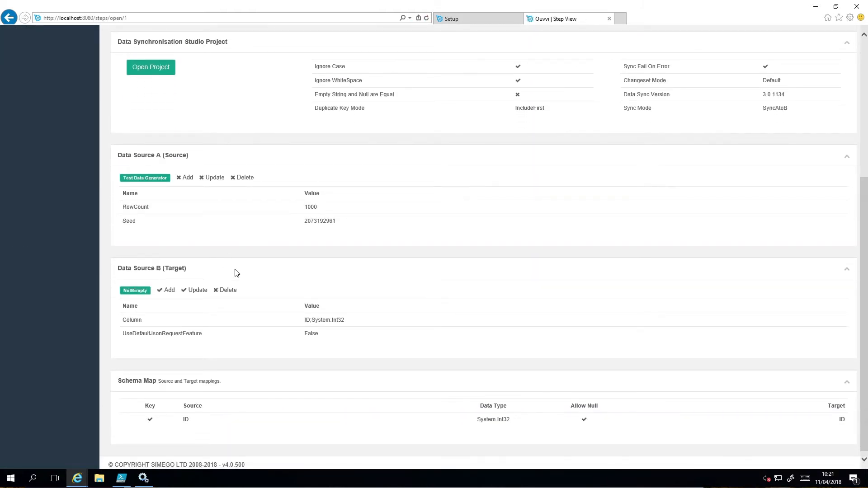
Return from the Data Sync step to Demo Project and start the project
{"action": "scroll", "coordinate": [234, 273], "scroll_direction": "up", "scroll_amount": 5}
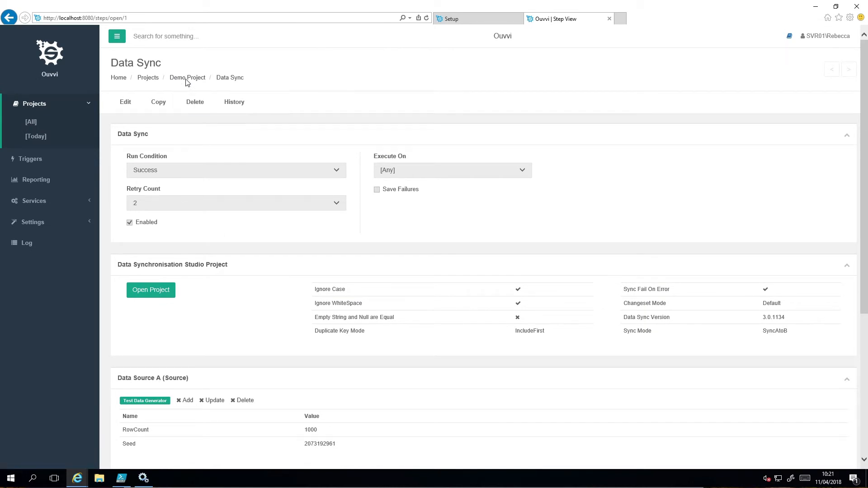
{"action": "left_click", "coordinate": [187, 78]}
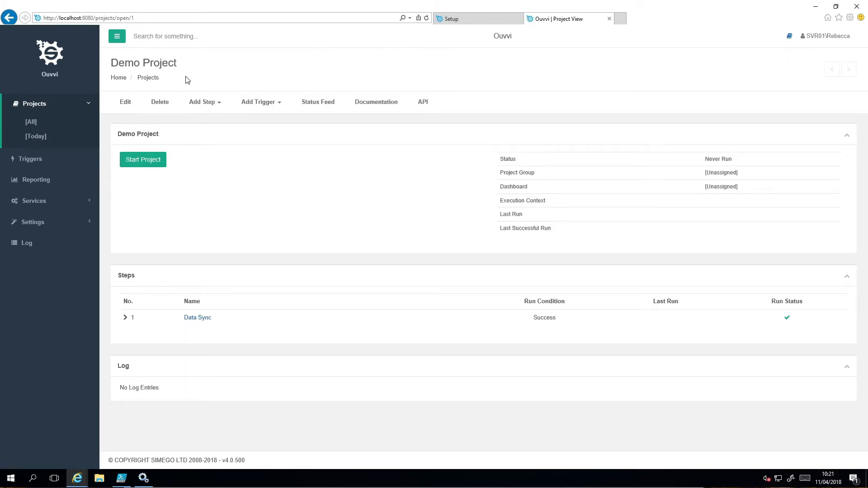
{"action": "left_click", "coordinate": [143, 161]}
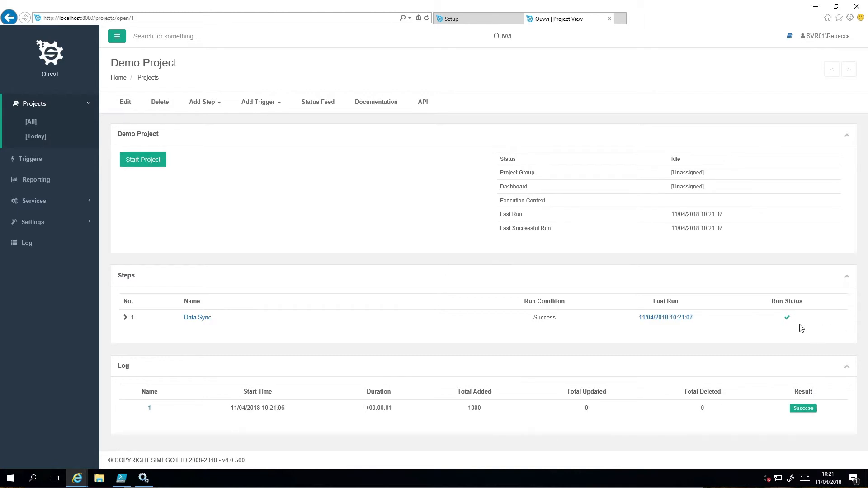
Open the log of the Data Sync step's last run and review the rows it added
{"action": "left_click", "coordinate": [688, 322]}
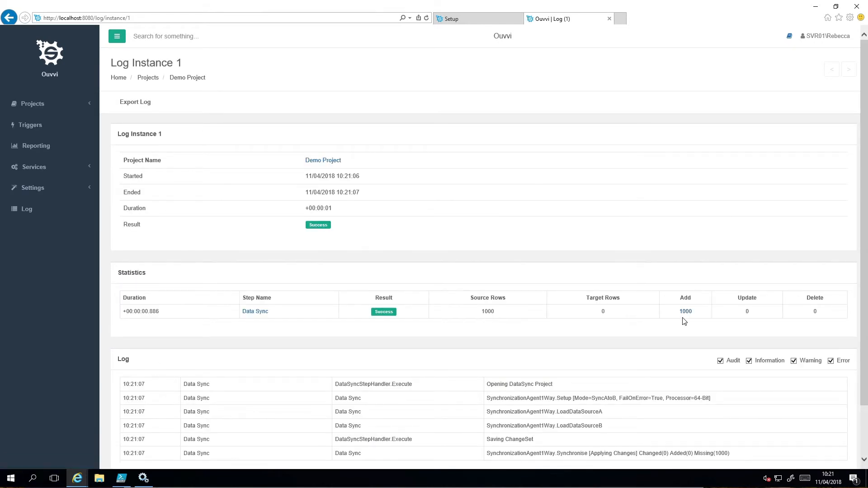
{"action": "scroll", "coordinate": [684, 329], "scroll_direction": "down", "scroll_amount": 2}
{"action": "scroll", "coordinate": [684, 329], "scroll_direction": "up", "scroll_amount": 2}
{"action": "left_click", "coordinate": [686, 312]}
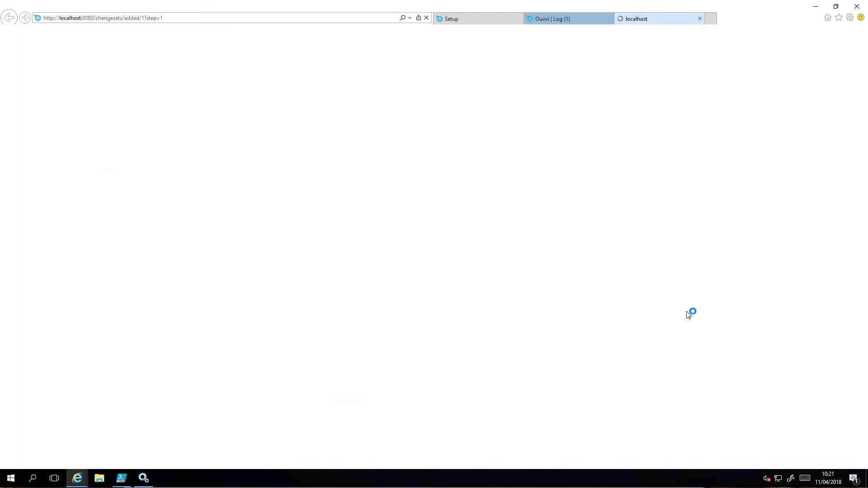
{"action": "scroll", "coordinate": [174, 370], "scroll_direction": "down", "scroll_amount": 2}
{"action": "scroll", "coordinate": [175, 370], "scroll_direction": "up", "scroll_amount": 2}
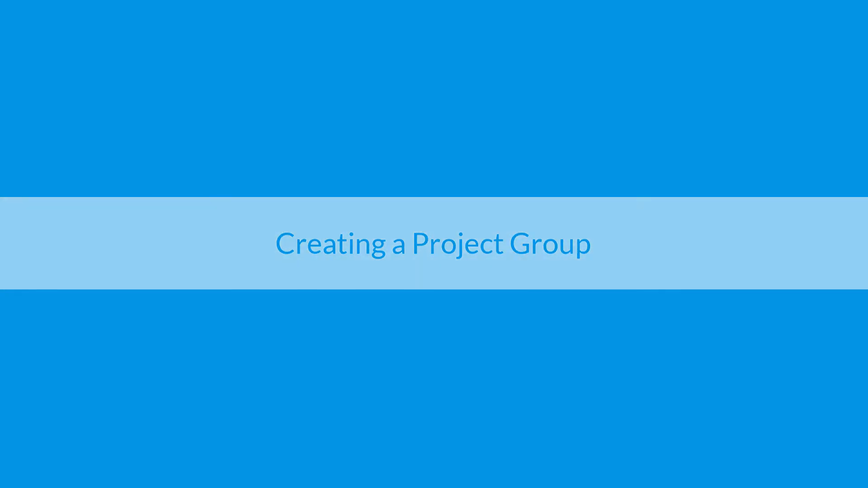
Create a project group named Demo Projects without a description and save it
{"action": "left_click", "coordinate": [71, 194]}
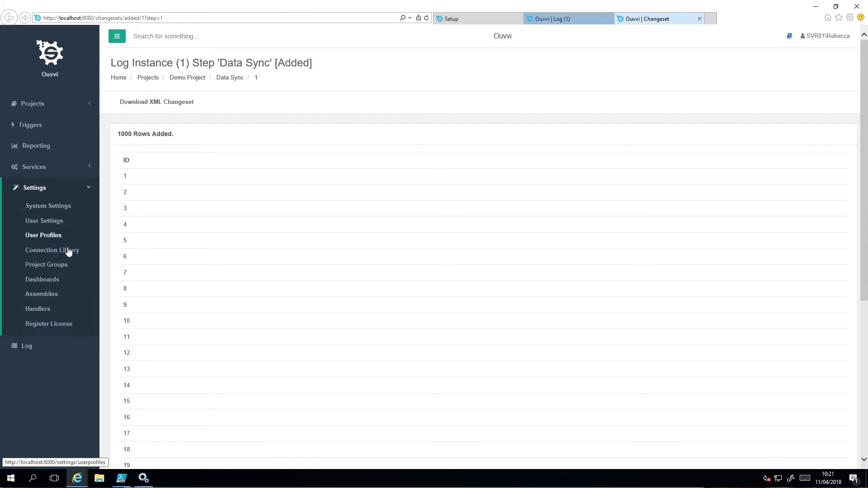
{"action": "left_click", "coordinate": [61, 269]}
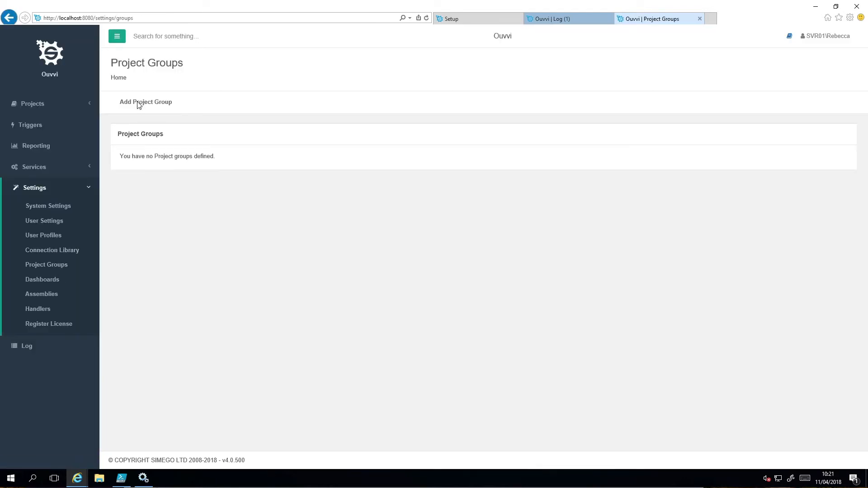
{"action": "left_click", "coordinate": [139, 105]}
{"action": "left_click", "coordinate": [163, 172]}
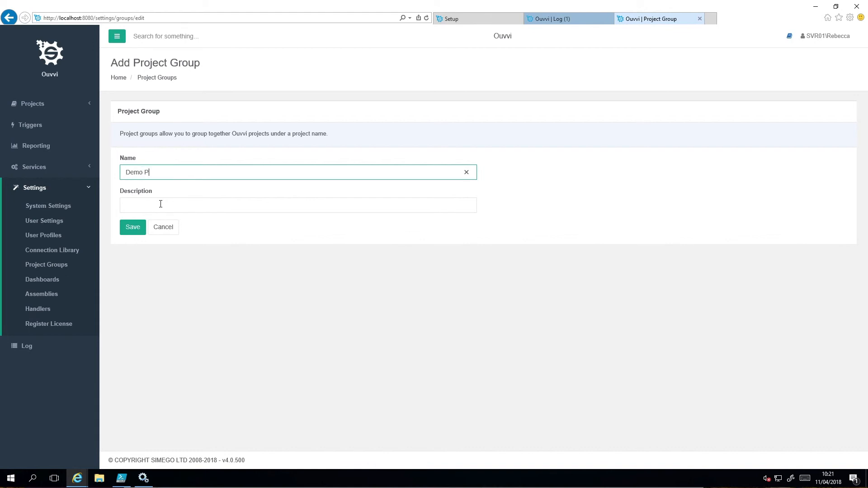
{"action": "left_click", "coordinate": [138, 230]}
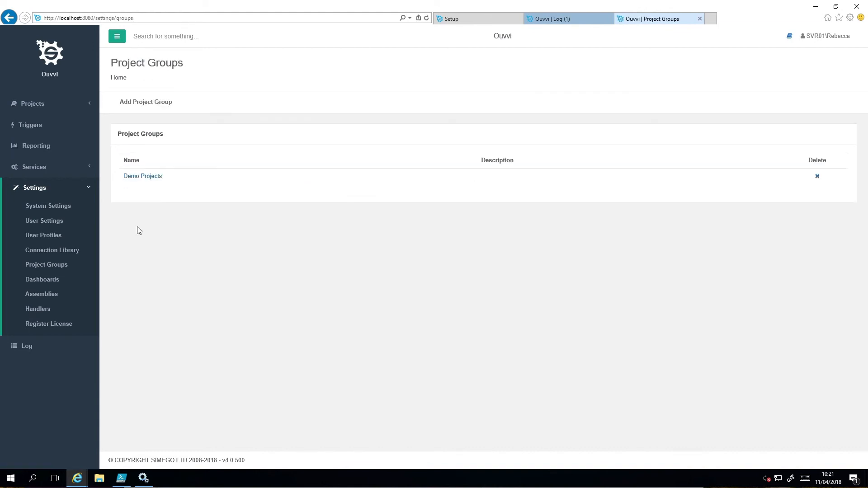
View the list of all projects and the list for the Demo Projects group
{"action": "left_click", "coordinate": [39, 105]}
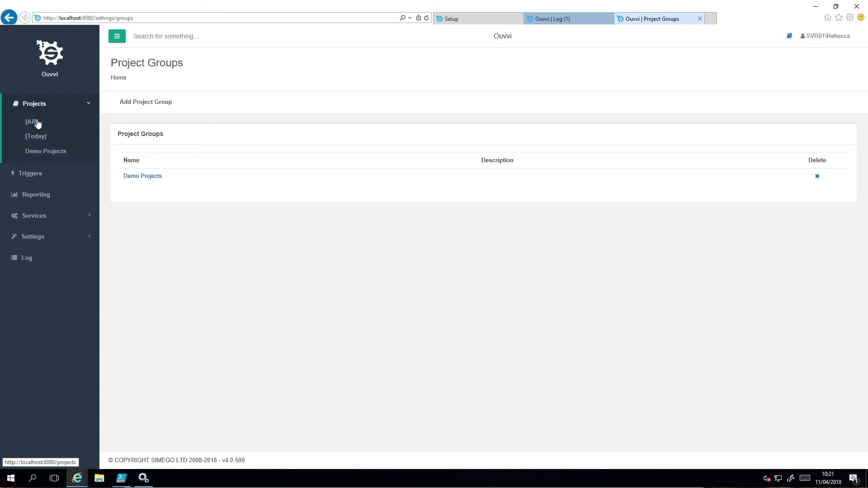
{"action": "left_click", "coordinate": [33, 122]}
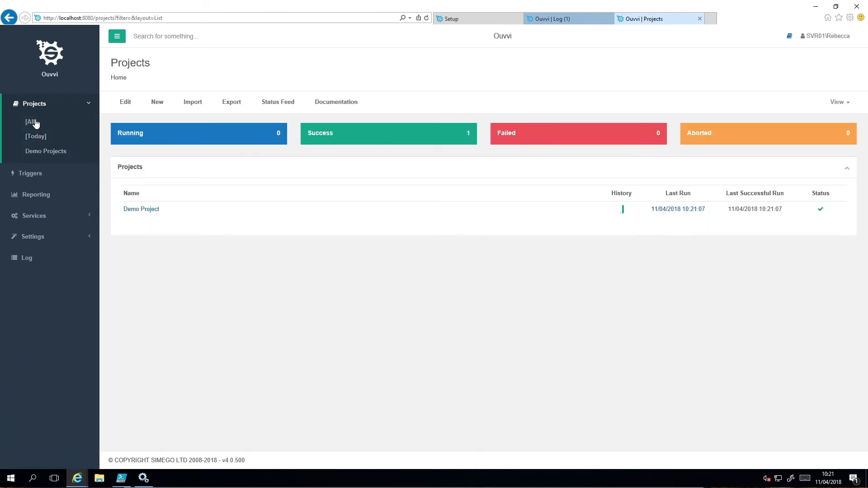
{"action": "left_click", "coordinate": [39, 153]}
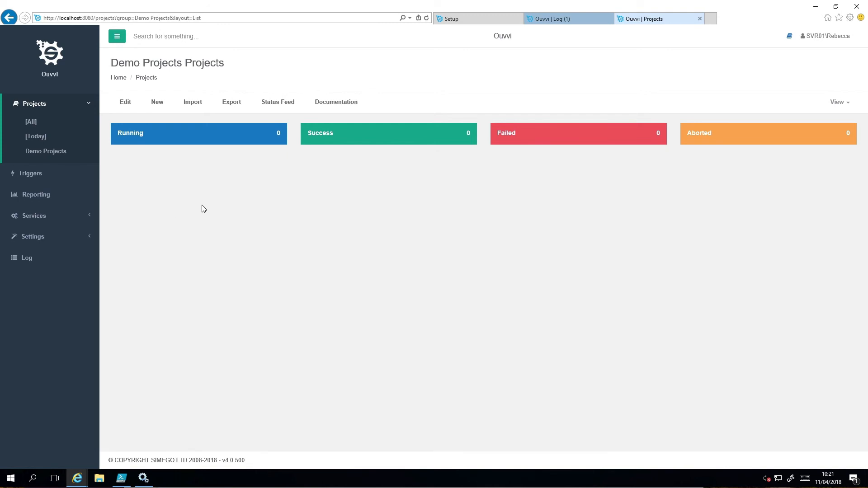
Assign Demo Project to the Demo Projects group, save the project and open that group's project list
{"action": "left_click", "coordinate": [31, 126]}
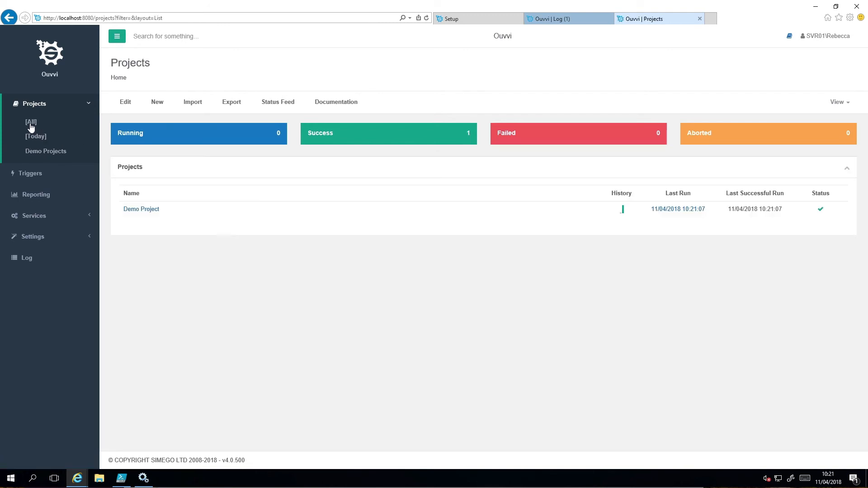
{"action": "left_click", "coordinate": [141, 210]}
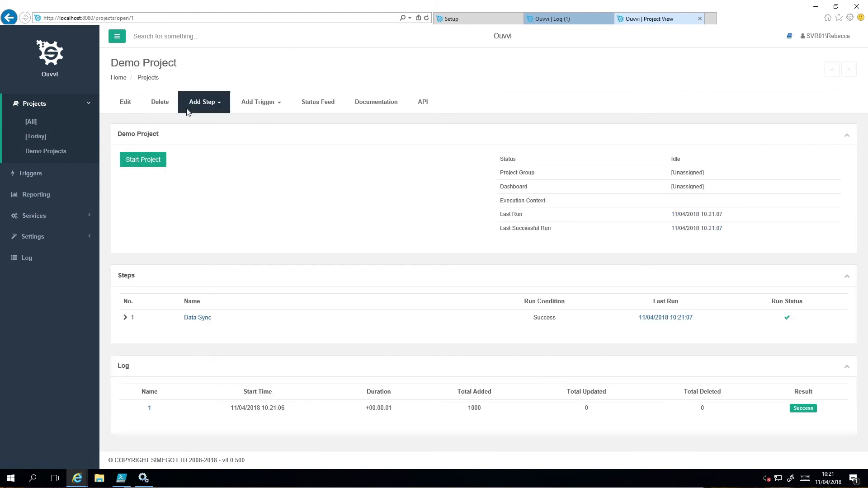
{"action": "left_click", "coordinate": [129, 103]}
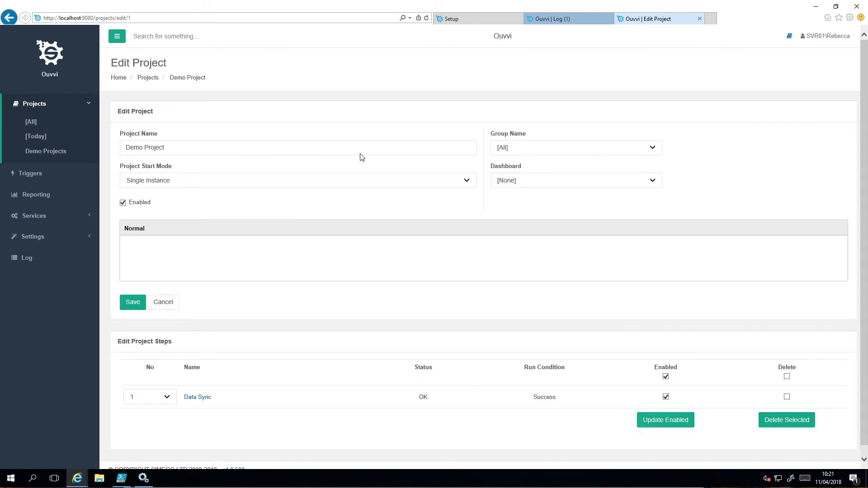
{"action": "left_click", "coordinate": [530, 150]}
{"action": "left_click", "coordinate": [530, 158]}
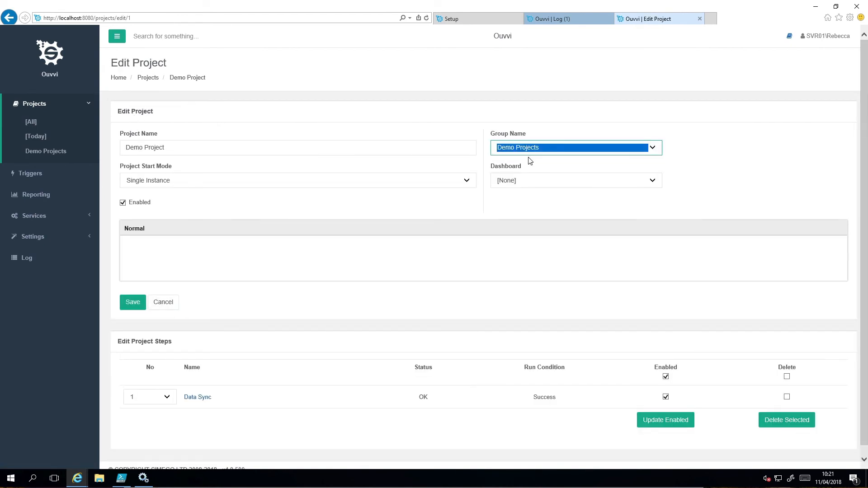
{"action": "left_click", "coordinate": [131, 304]}
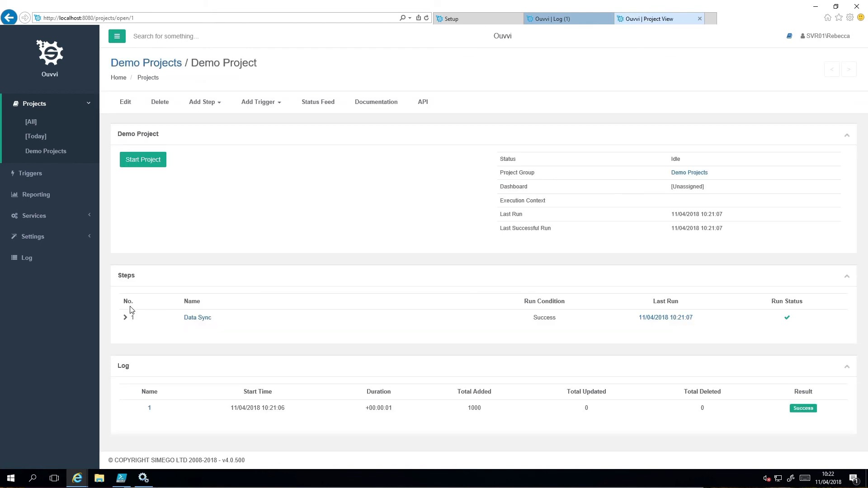
{"action": "left_click", "coordinate": [49, 153]}
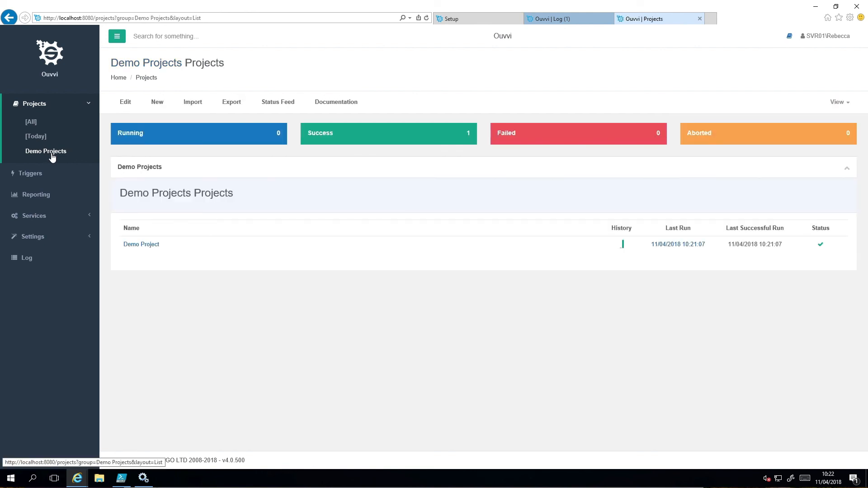